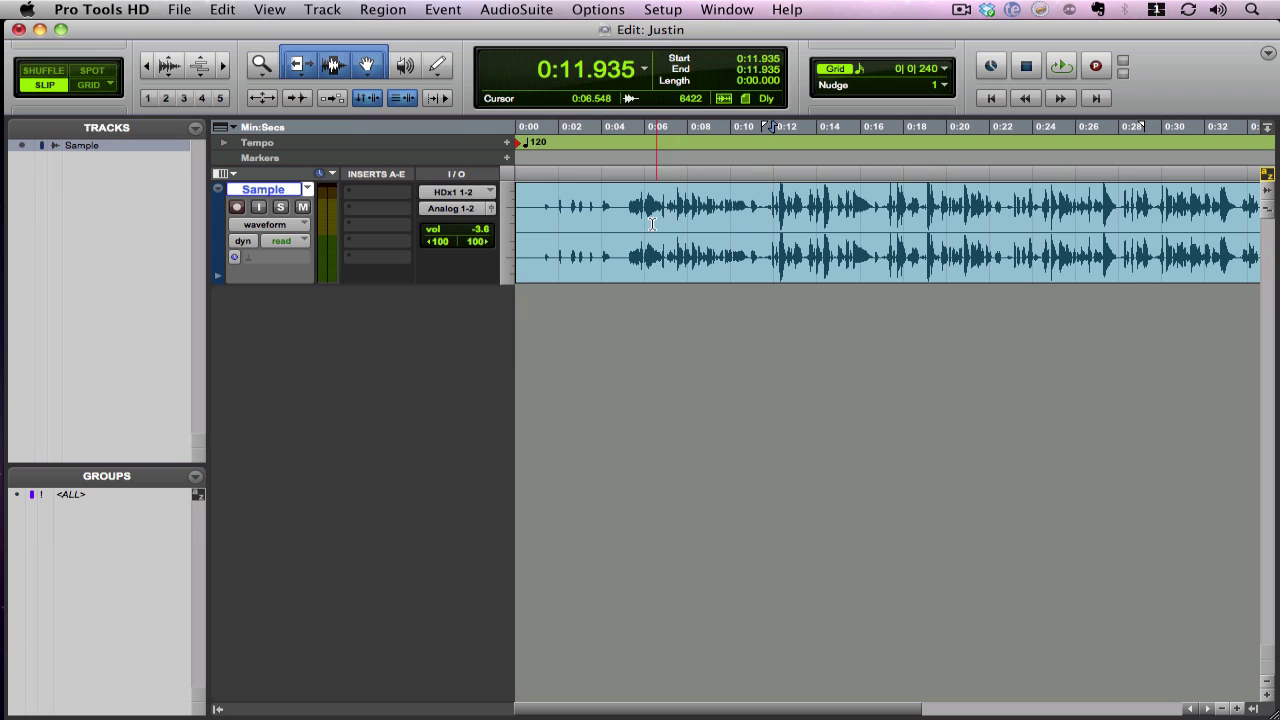
Step: Play the Sample track from about 0:11.563 to hear the unprocessed audio, ending with playback stopped
{"action": "left_click", "coordinate": [766, 240]}
{"action": "key", "text": "space"}
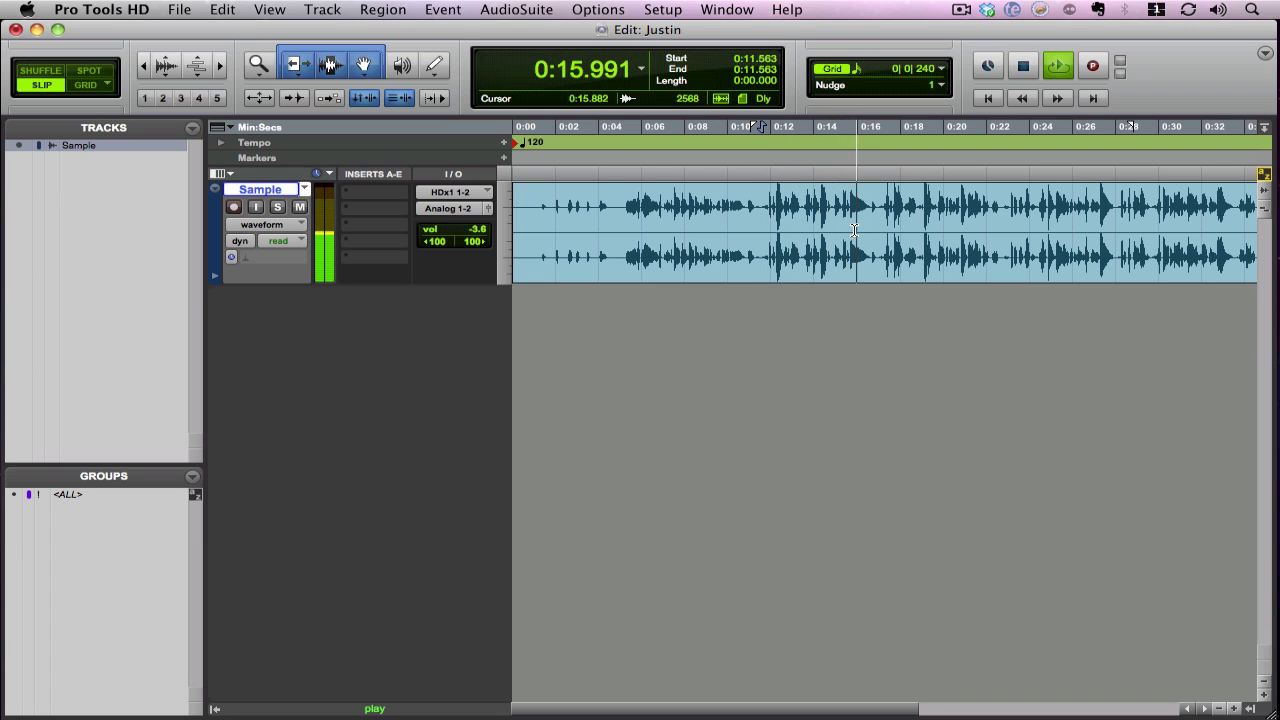
{"action": "key", "text": "space"}
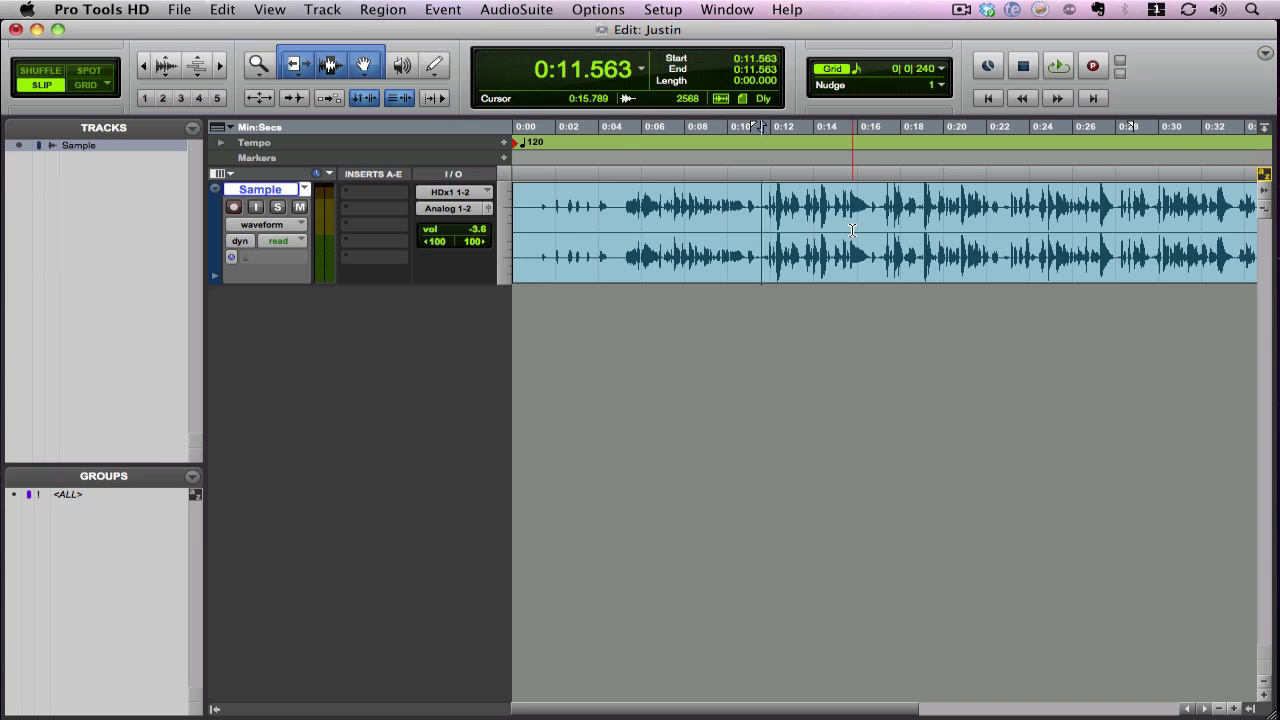
{"action": "left_click_drag", "start_coordinate": [797, 279], "coordinate": [803, 284]}
Step: Insert the stereo multichannel TDM plug-in EQ 3 7-Band on the Sample track and place its window clear of the waveform
{"action": "left_click", "coordinate": [346, 192]}
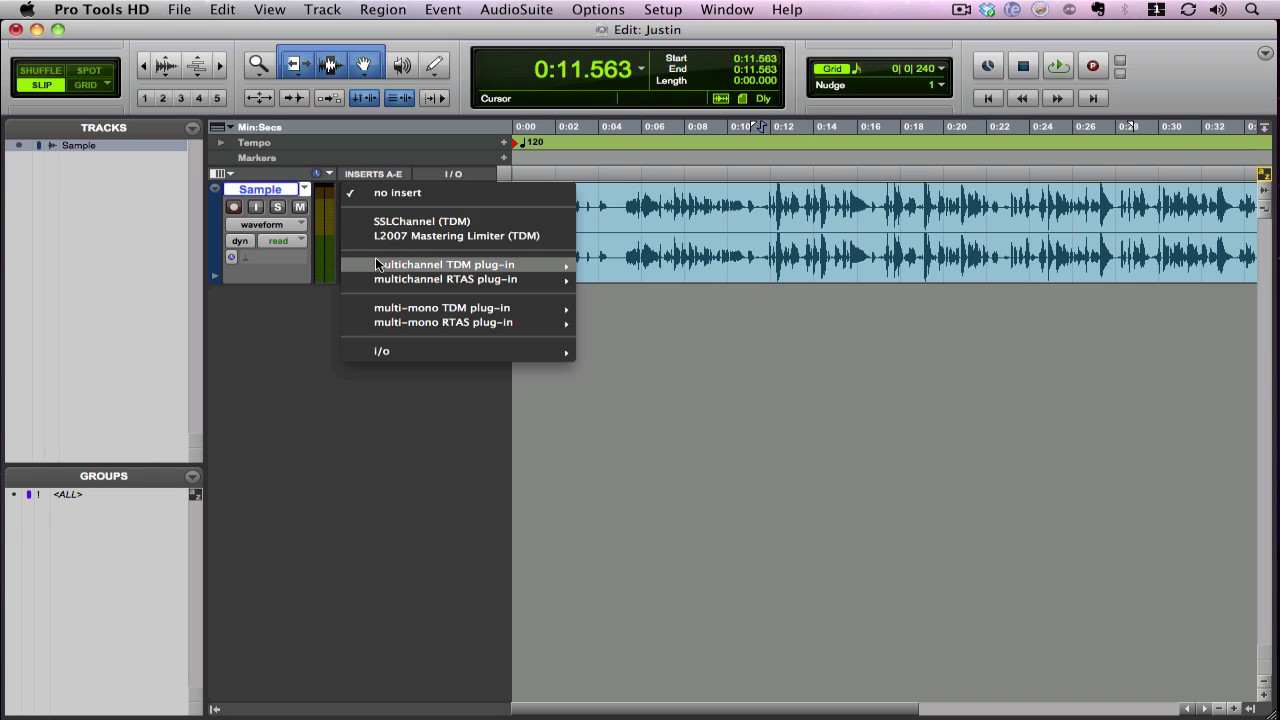
{"action": "mouse_move", "coordinate": [376, 264]}
{"action": "mouse_move", "coordinate": [636, 278]}
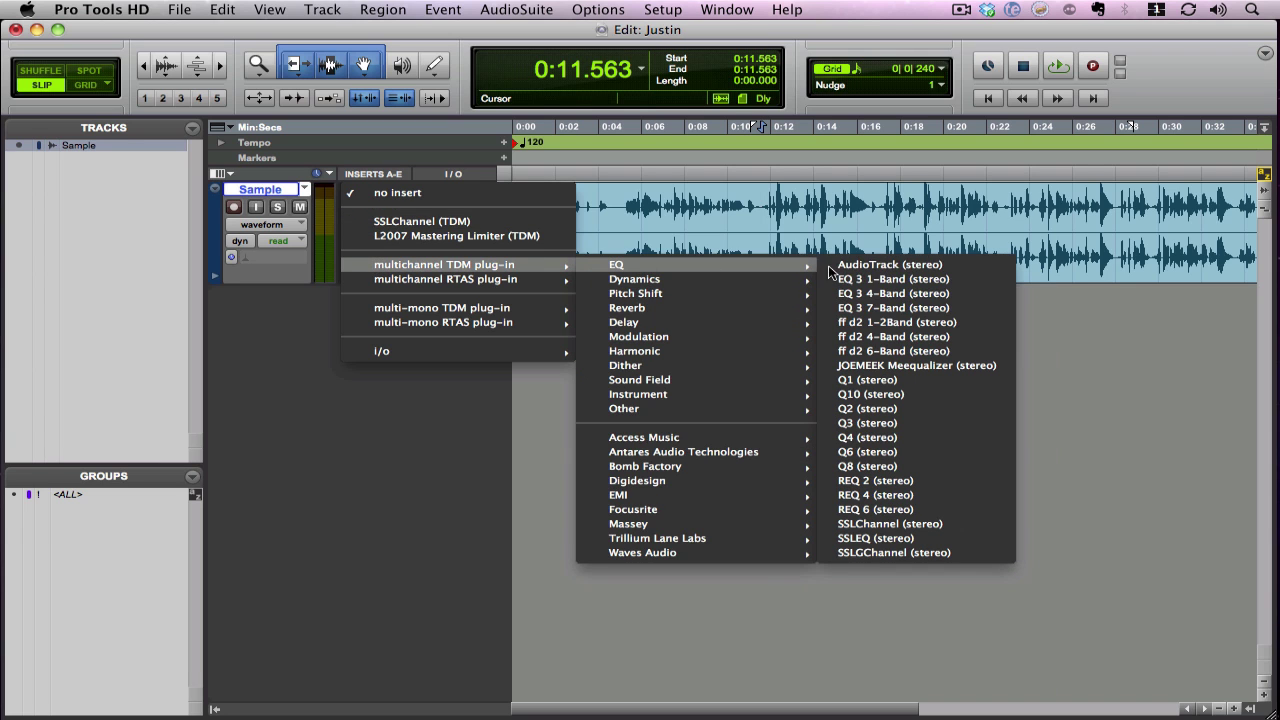
{"action": "left_click", "coordinate": [868, 309]}
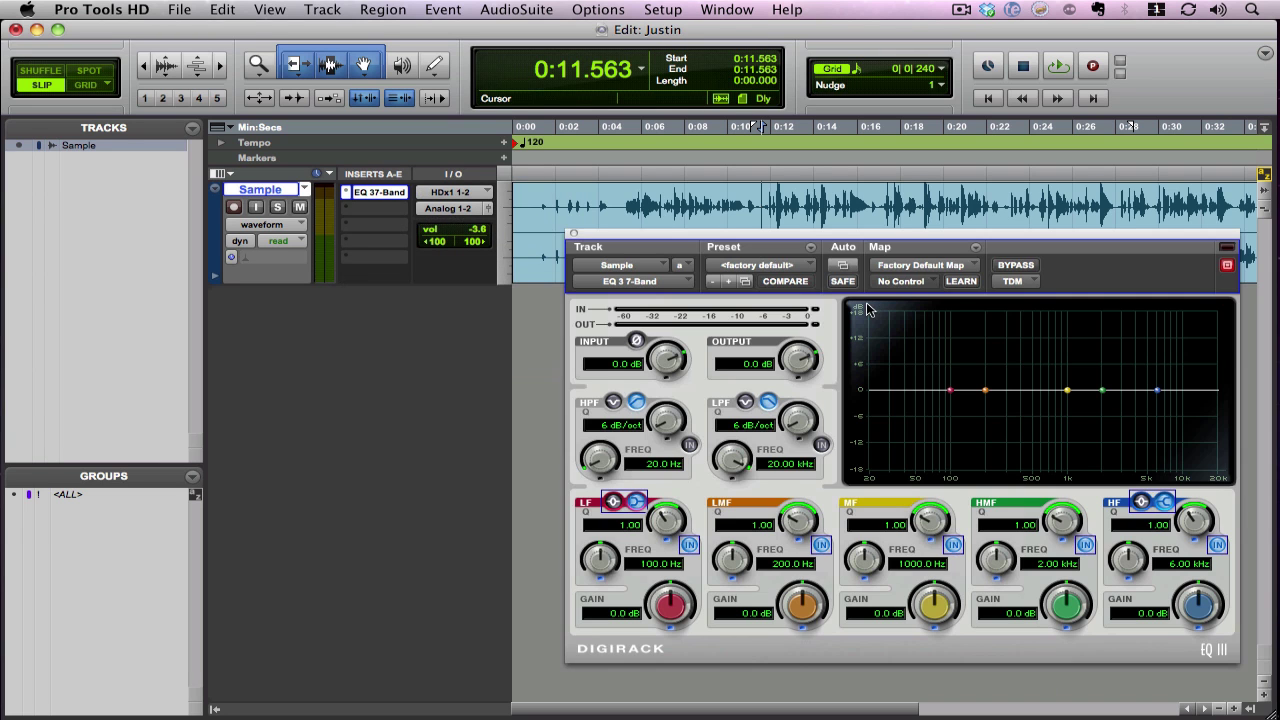
{"action": "left_click_drag", "start_coordinate": [905, 244], "coordinate": [729, 182]}
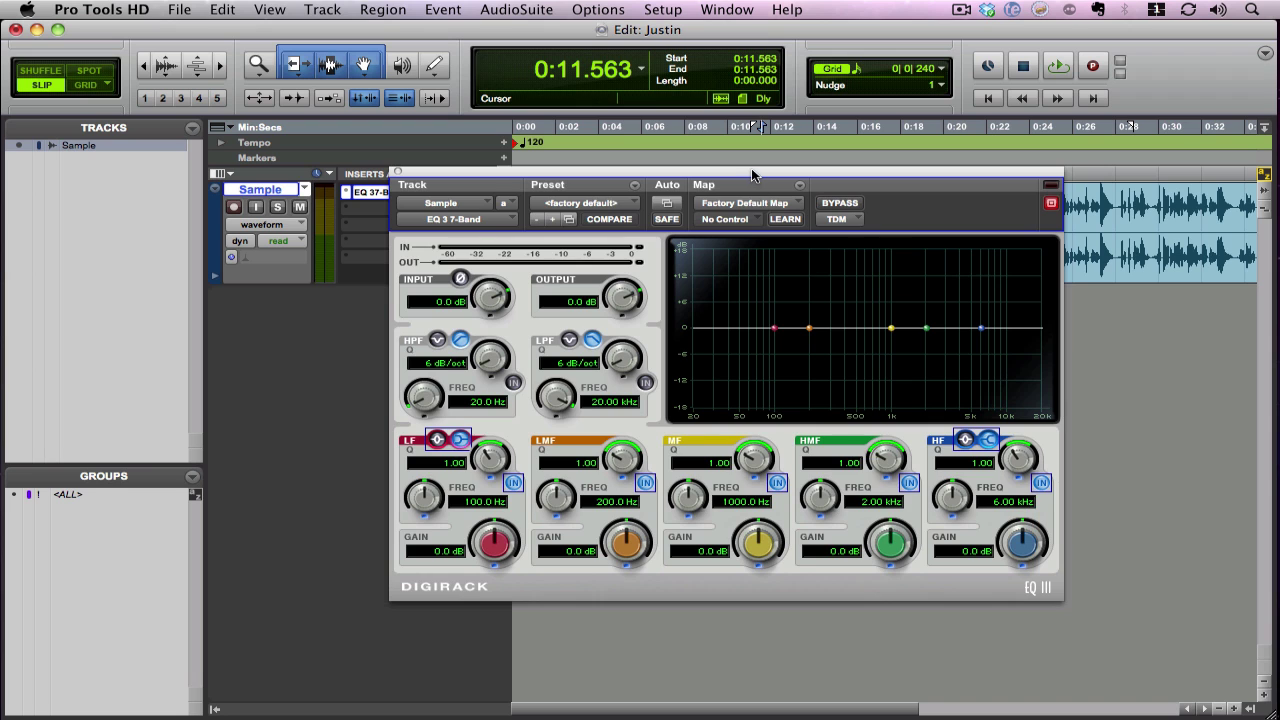
{"action": "left_click_drag", "start_coordinate": [751, 172], "coordinate": [806, 332]}
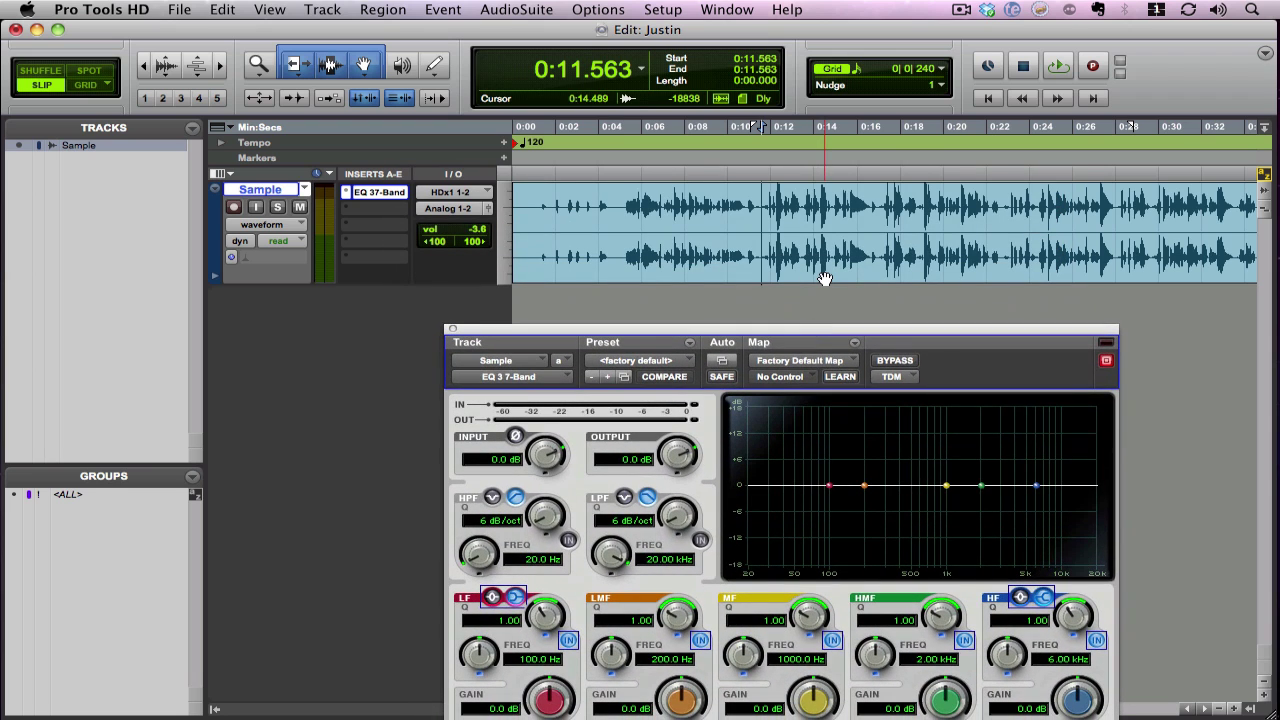
Step: Audition the Sample track with the flat EQ, then move the EQ window up so all its controls are visible
{"action": "key", "text": "space"}
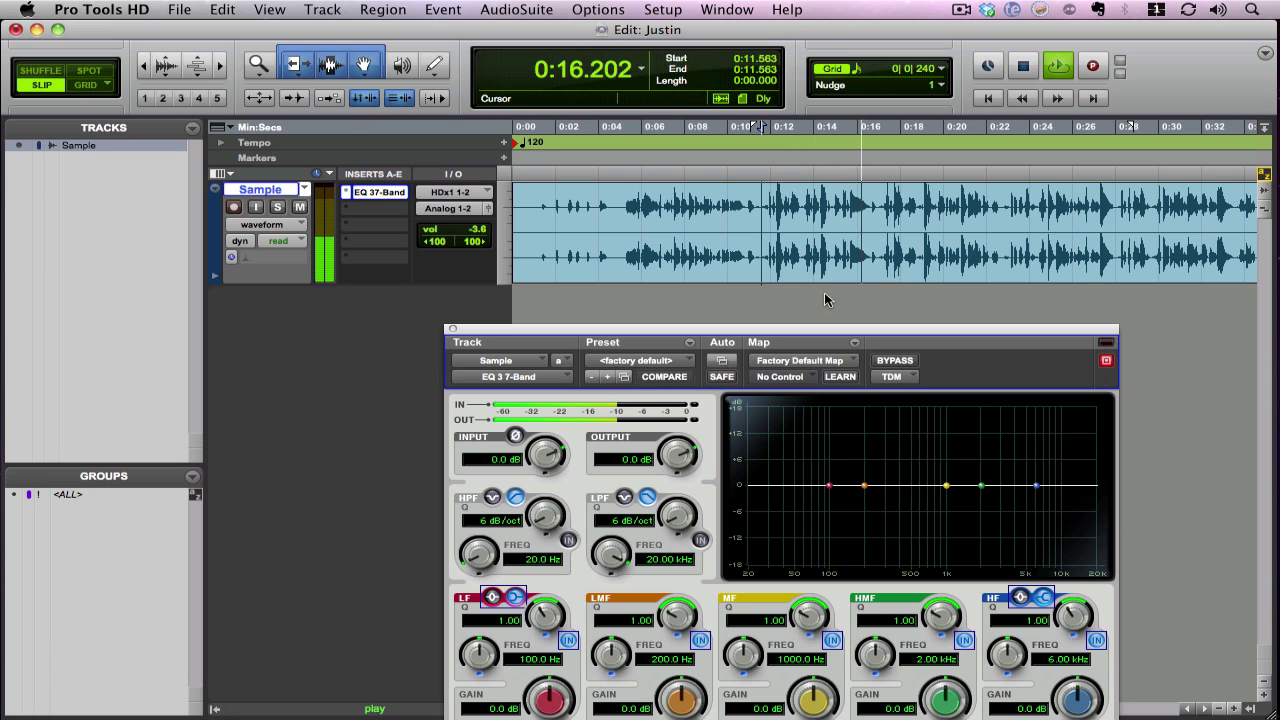
{"action": "key", "text": "space"}
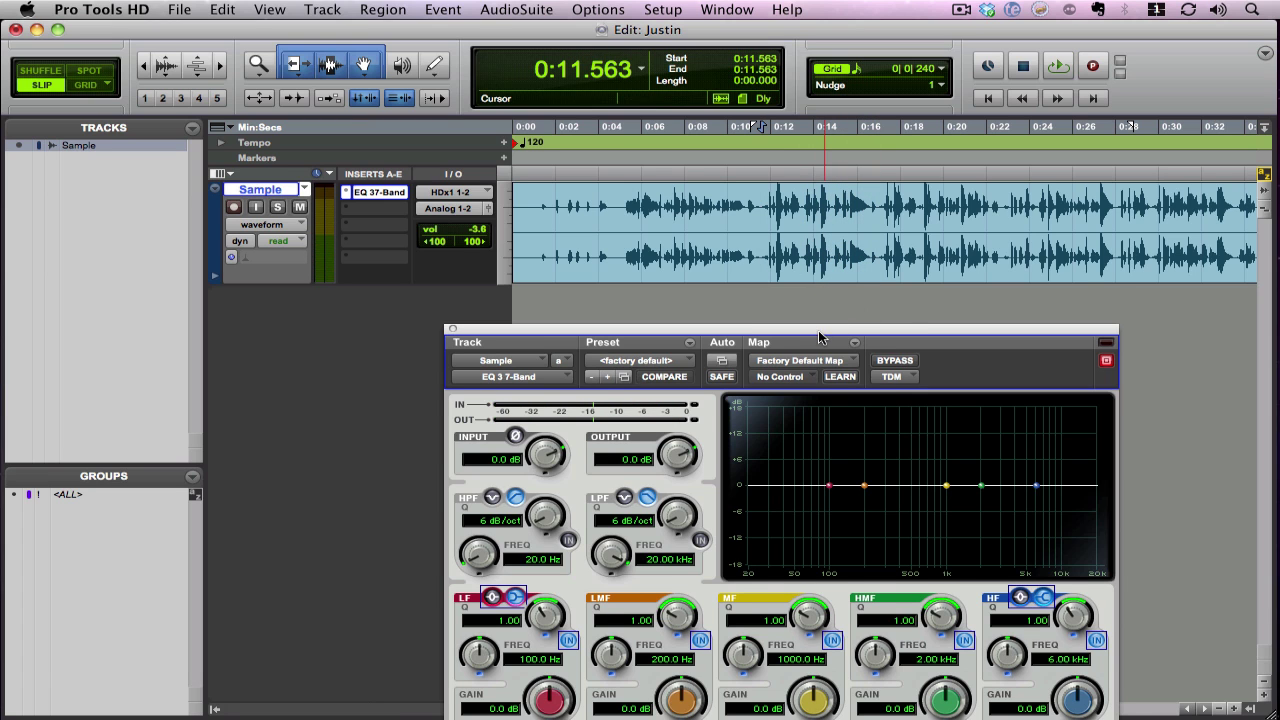
{"action": "left_click_drag", "start_coordinate": [819, 334], "coordinate": [744, 259]}
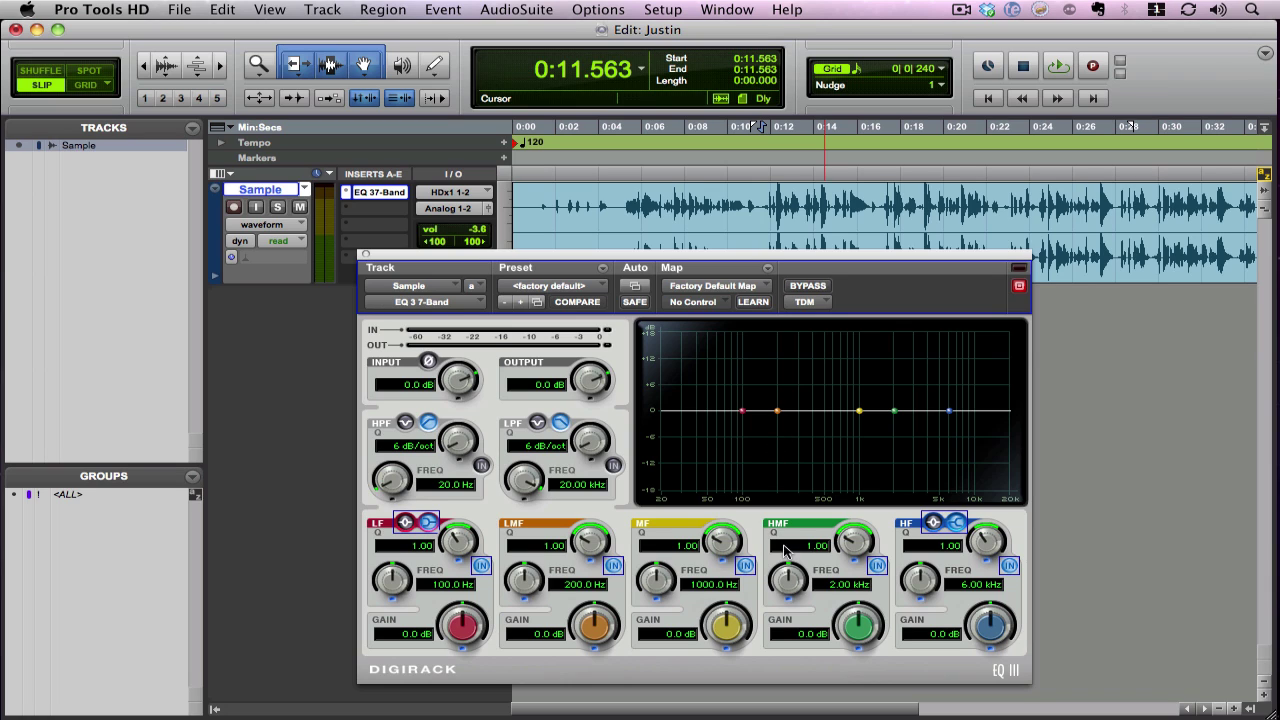
Step: Boost the LMF band to 18.0 dB with a Q of 10.00 and sweep its frequency to about 211 Hz during playback
{"action": "left_click_drag", "start_coordinate": [777, 411], "coordinate": [781, 346]}
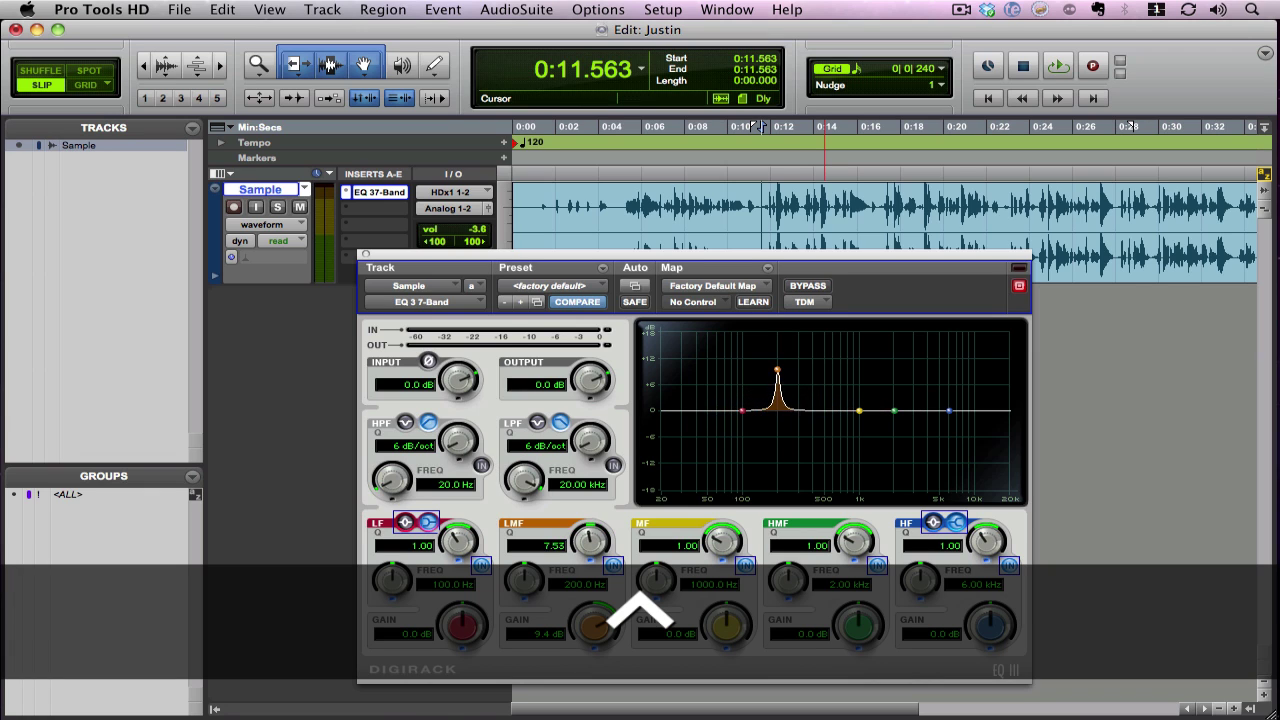
{"action": "mouse_move", "coordinate": [582, 548]}
{"action": "left_mouse_down"}
{"action": "mouse_move", "coordinate": [582, 562]}
{"action": "mouse_move", "coordinate": [582, 548]}
{"action": "left_mouse_up"}
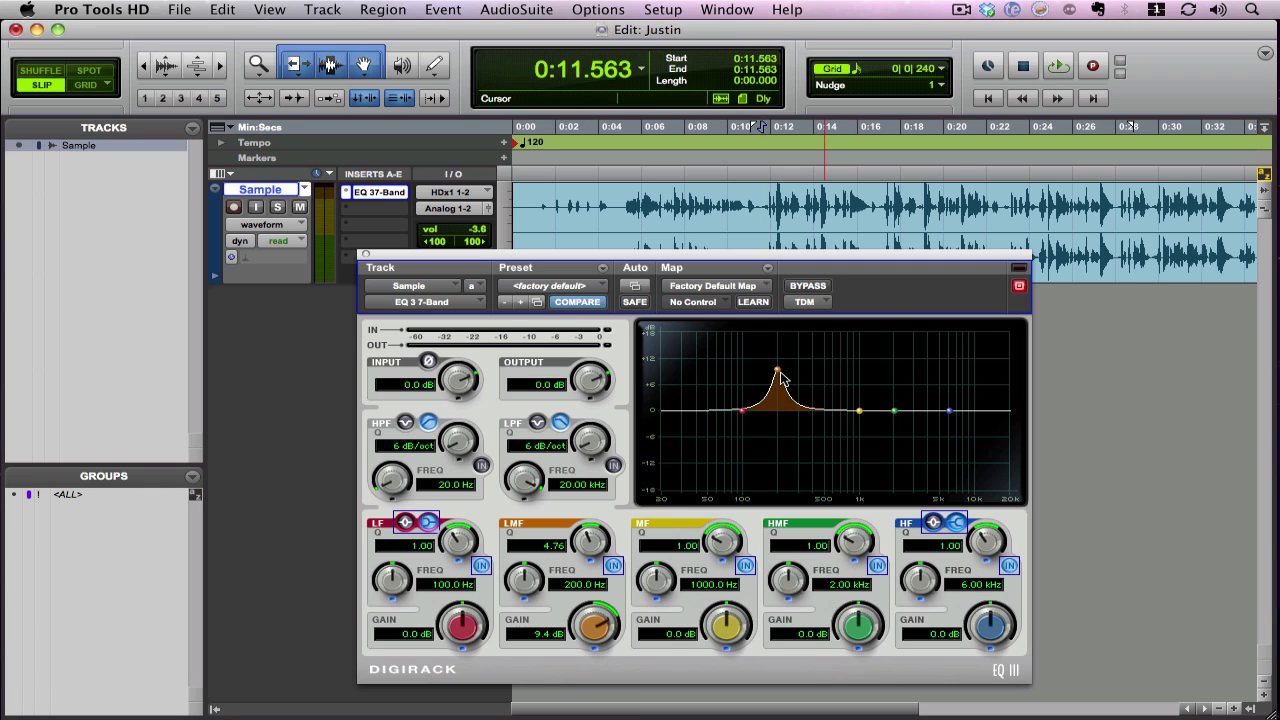
{"action": "left_click_drag", "start_coordinate": [781, 374], "coordinate": [781, 352]}
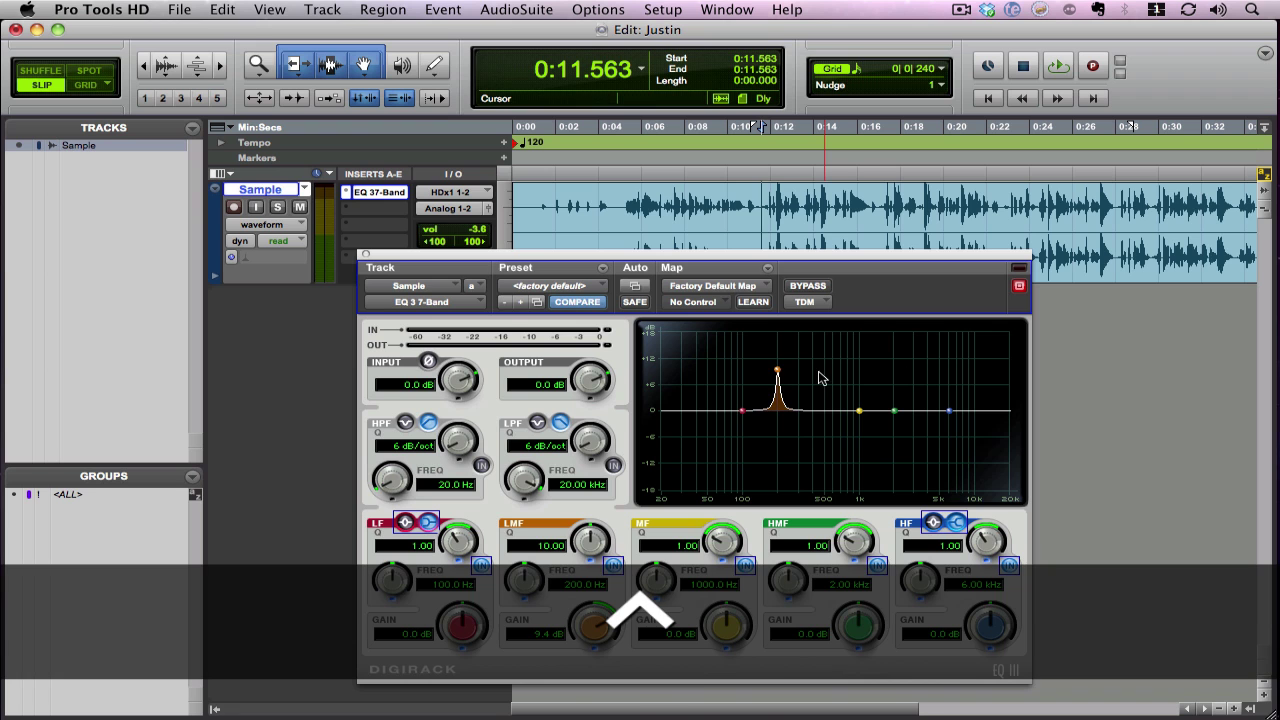
{"action": "left_click_drag", "start_coordinate": [777, 373], "coordinate": [775, 355]}
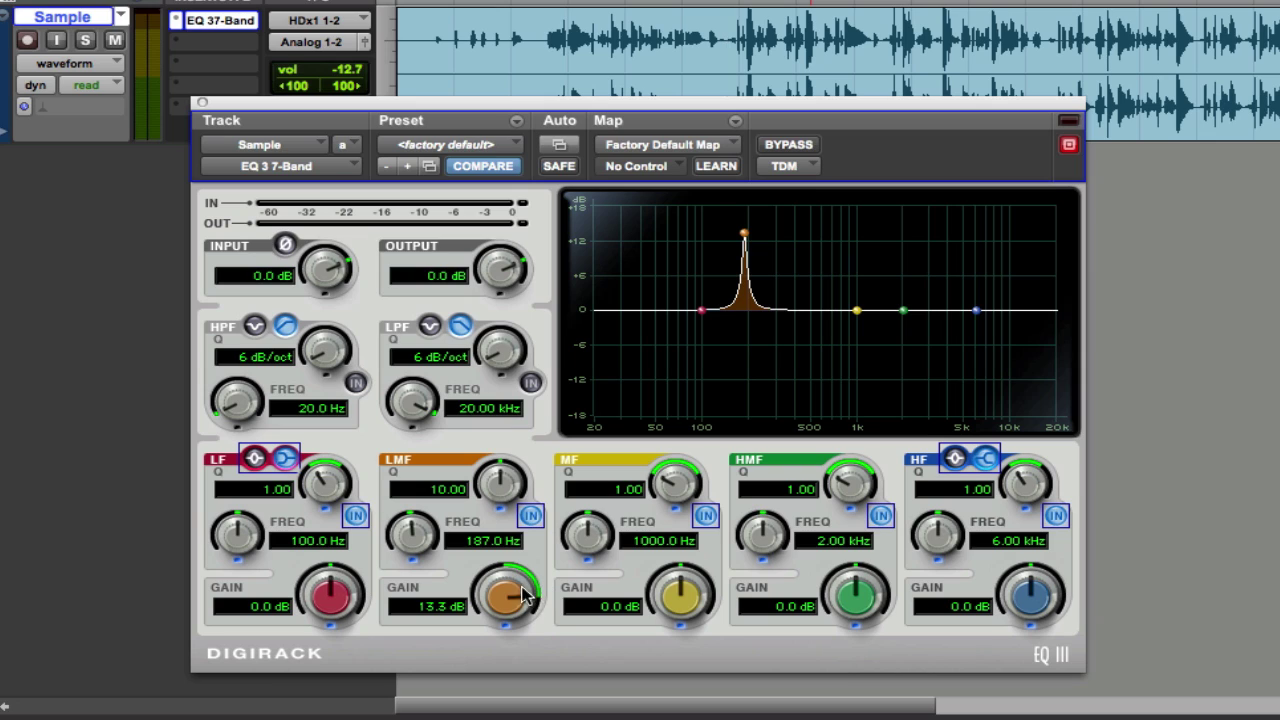
{"action": "left_click_drag", "start_coordinate": [528, 598], "coordinate": [522, 548]}
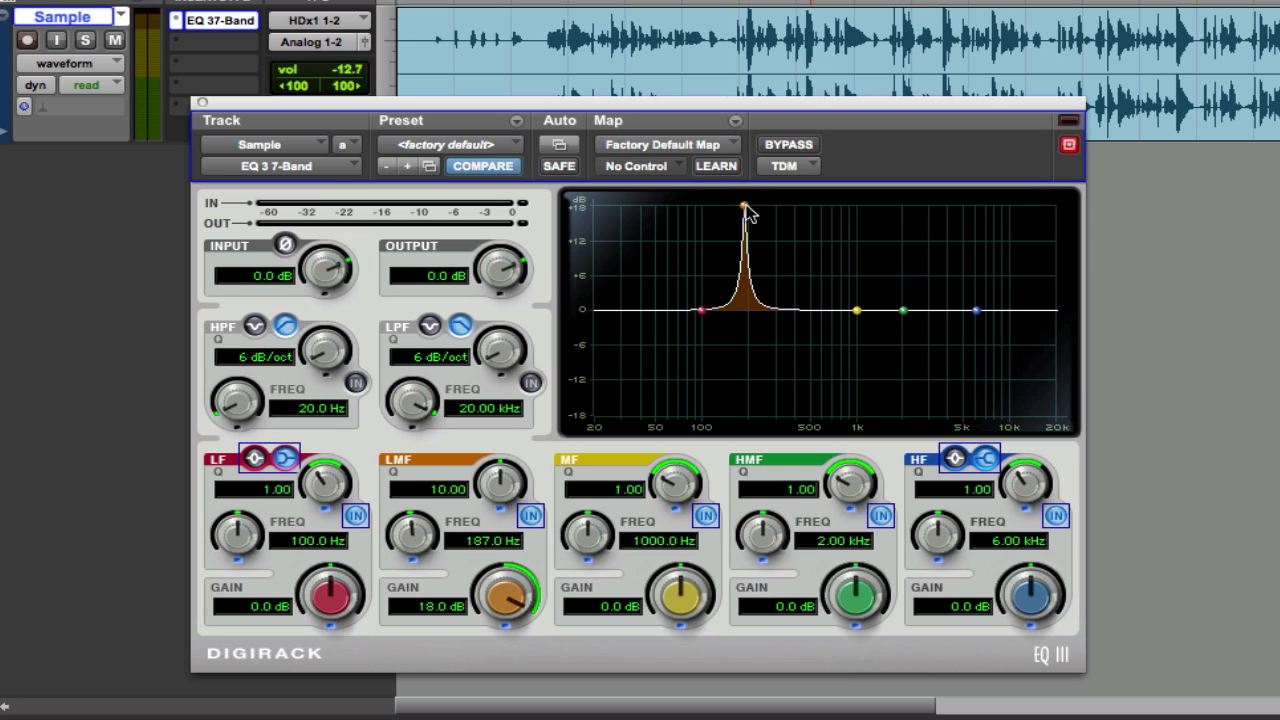
{"action": "key", "text": "space"}
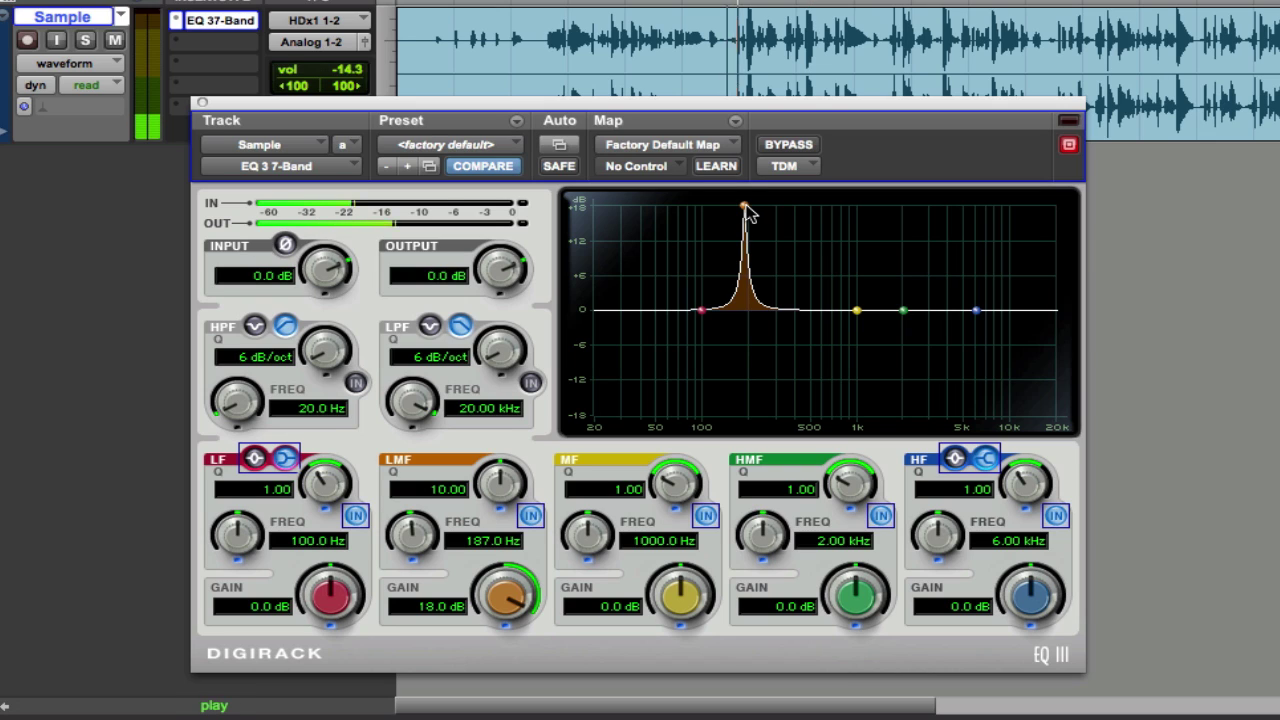
{"action": "mouse_move", "coordinate": [745, 208]}
{"action": "left_mouse_down"}
{"action": "mouse_move", "coordinate": [696, 209]}
{"action": "mouse_move", "coordinate": [766, 209]}
{"action": "mouse_move", "coordinate": [754, 210]}
{"action": "left_mouse_up"}
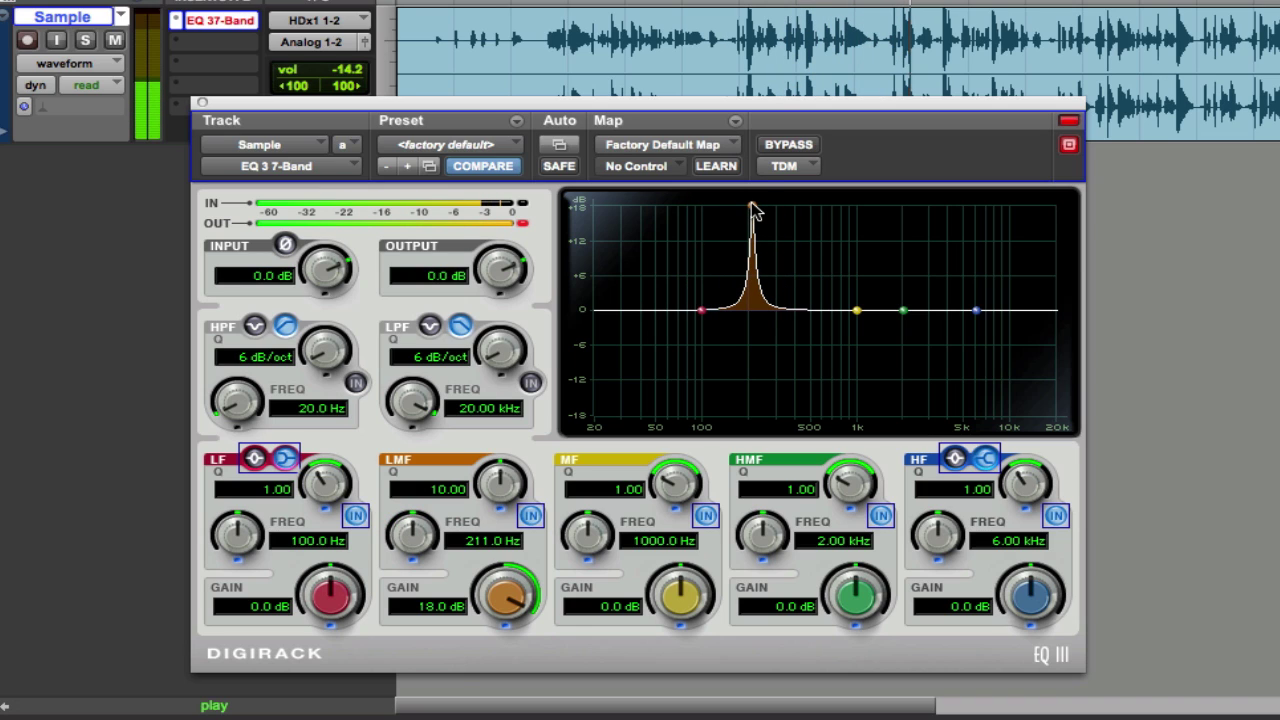
{"action": "key", "text": "space"}
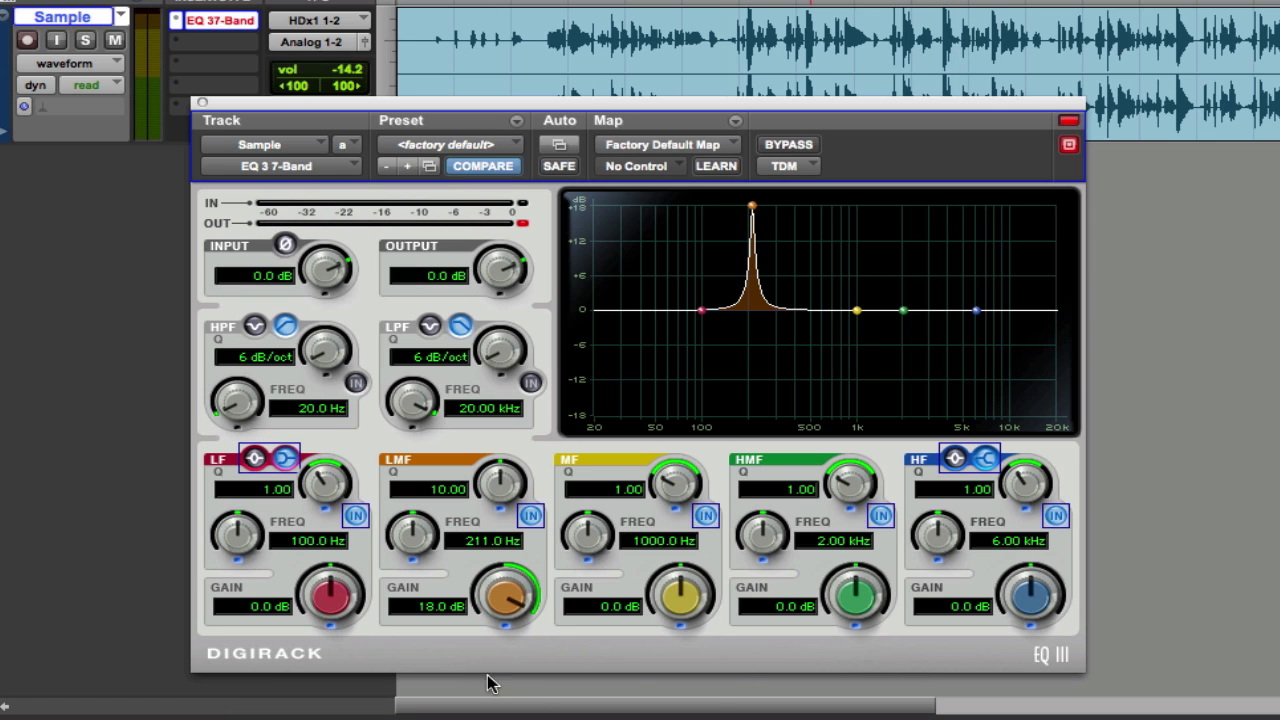
Step: Turn the LMF band into a cut of about -10.3 dB and widen its Q to about 6.61 while auditioning the track
{"action": "left_click_drag", "start_coordinate": [497, 597], "coordinate": [517, 715]}
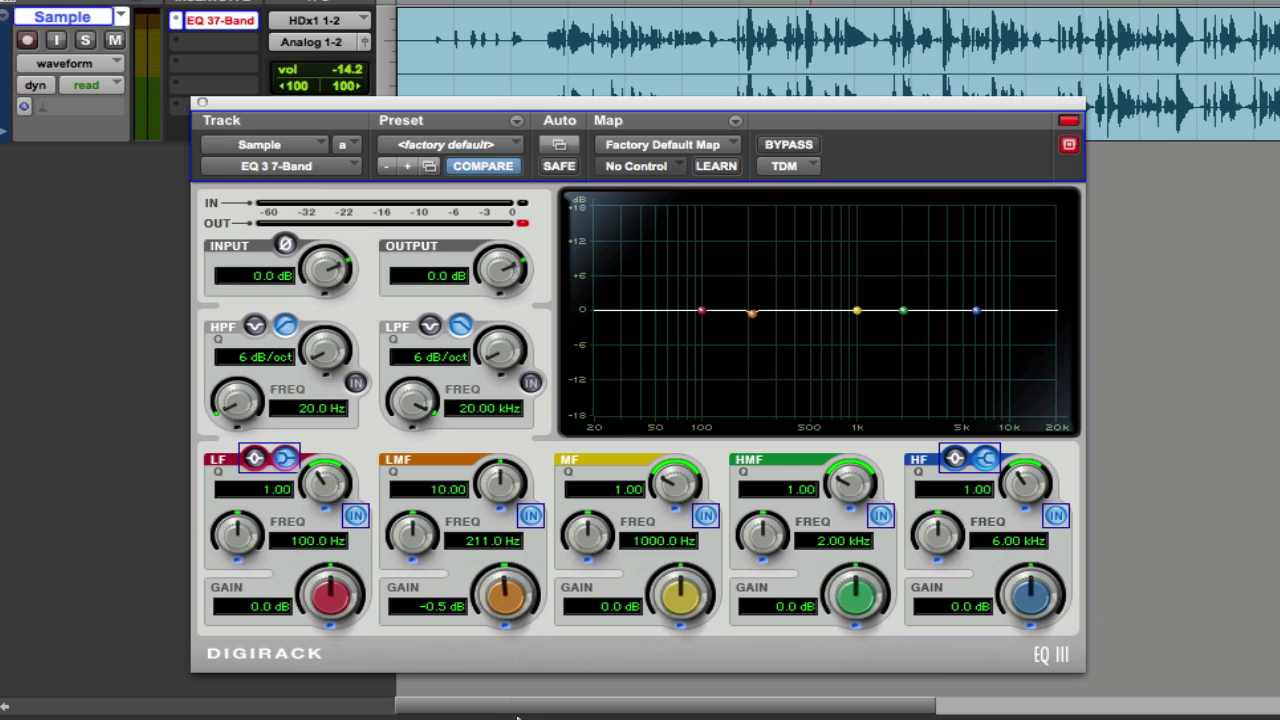
{"action": "left_click_drag", "start_coordinate": [516, 603], "coordinate": [509, 687]}
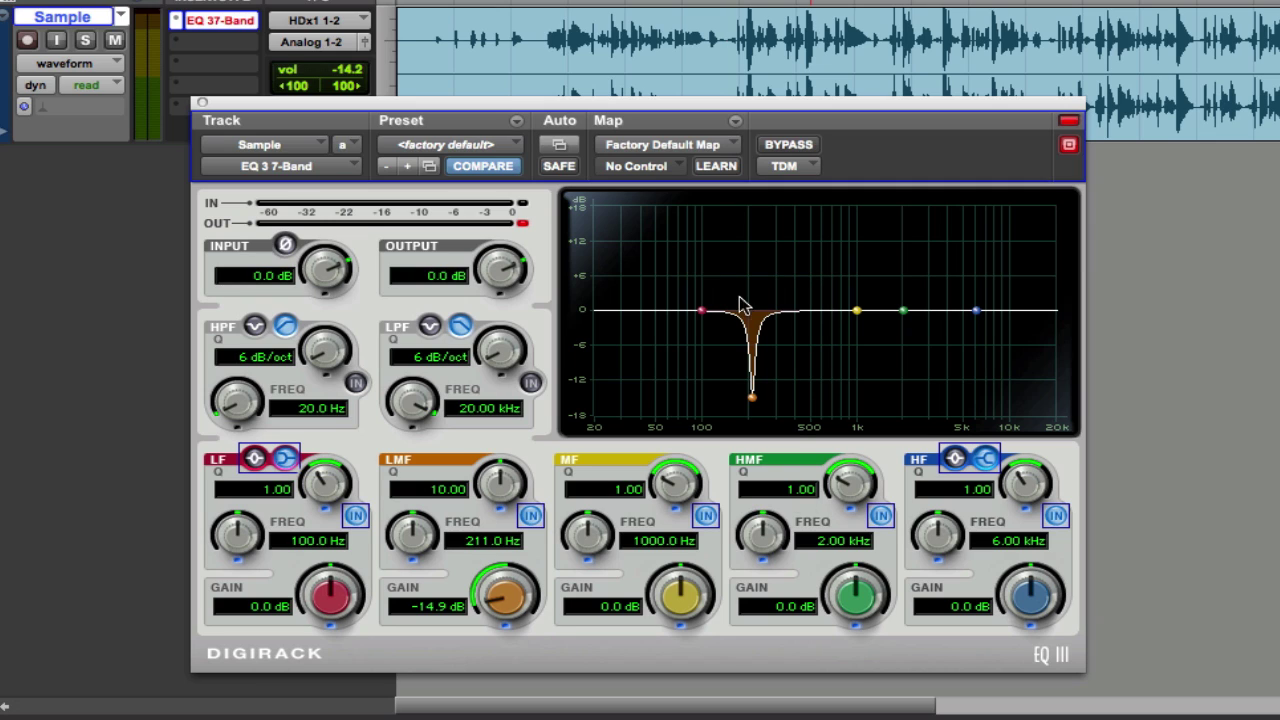
{"action": "key", "text": "space"}
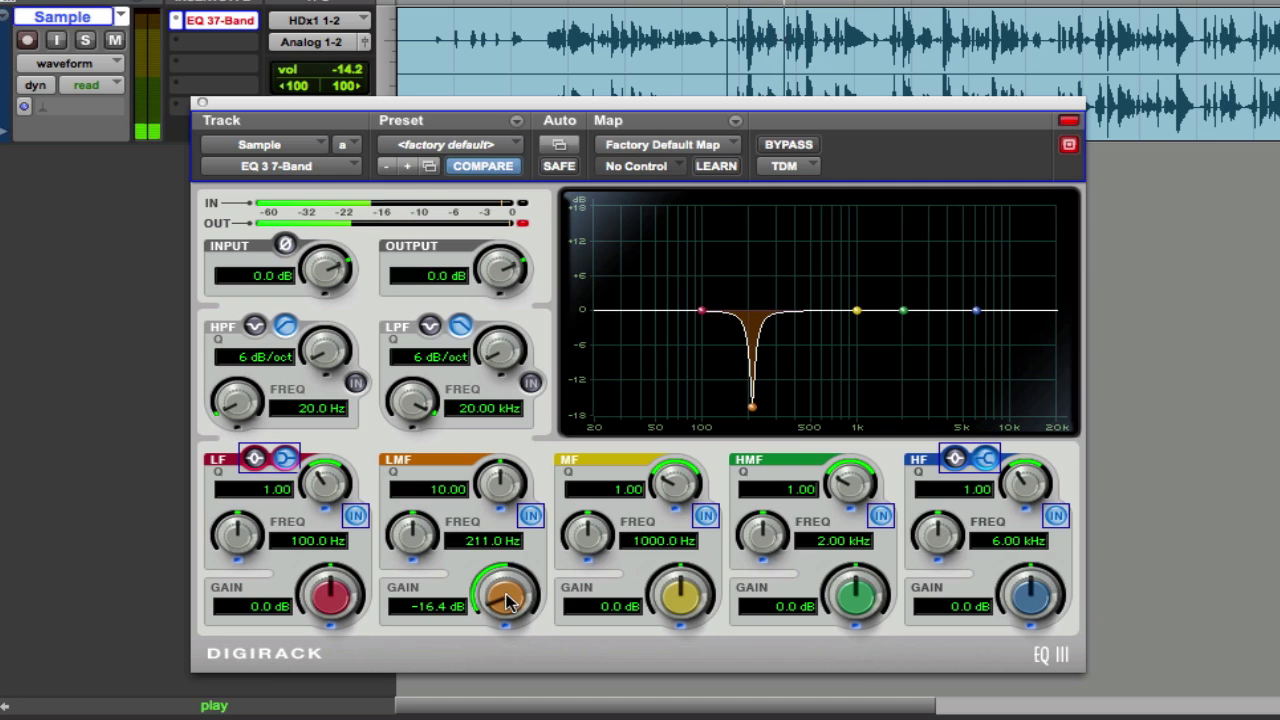
{"action": "left_click_drag", "start_coordinate": [505, 595], "coordinate": [507, 590]}
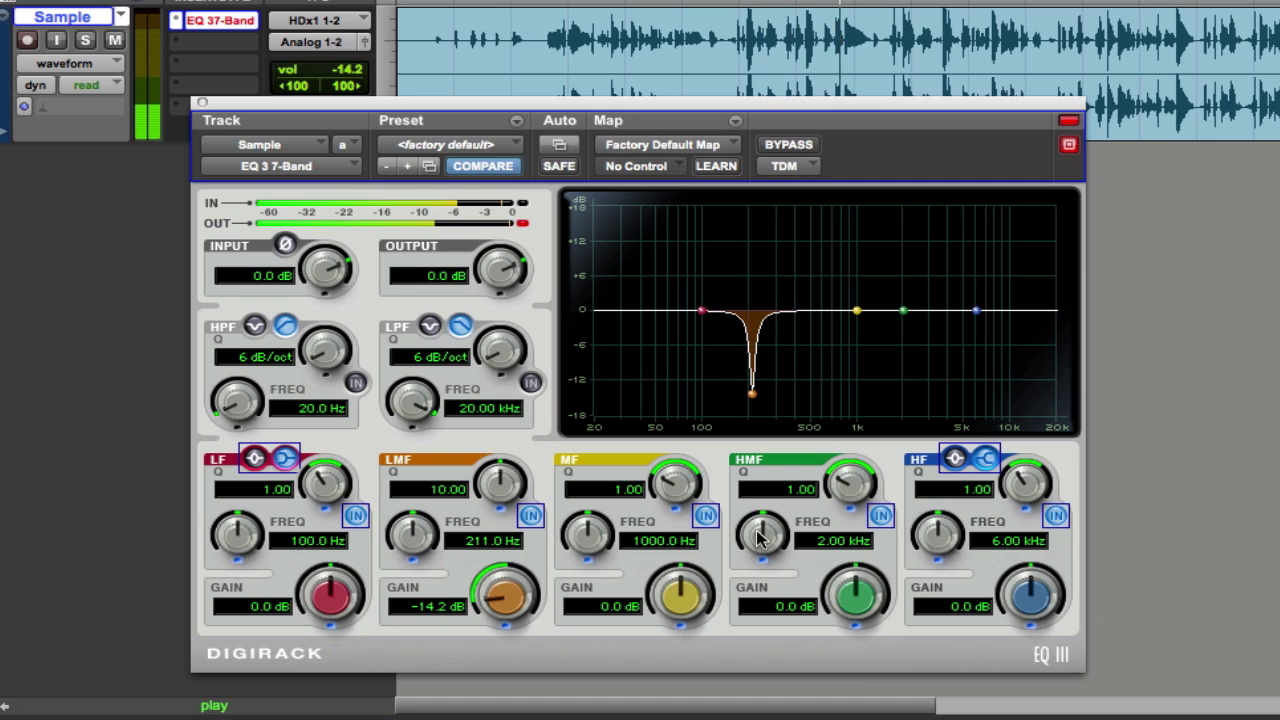
{"action": "key", "text": "space"}
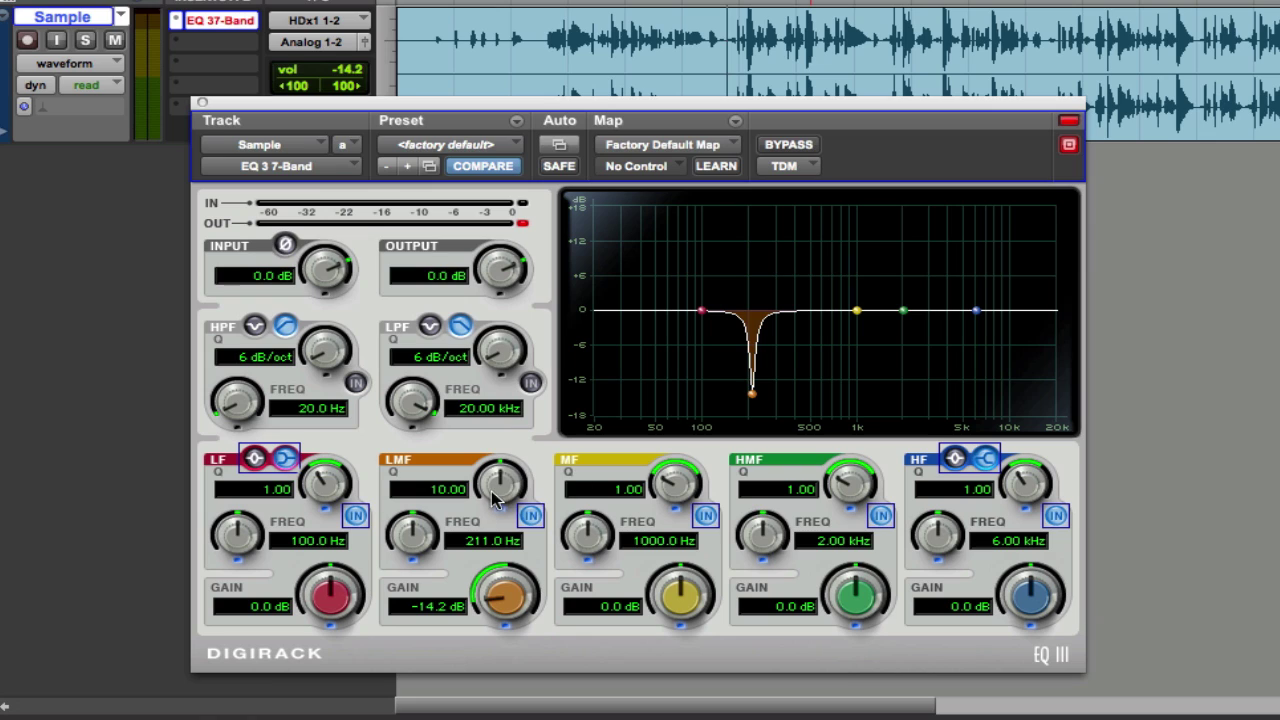
{"action": "left_click_drag", "start_coordinate": [504, 485], "coordinate": [505, 497]}
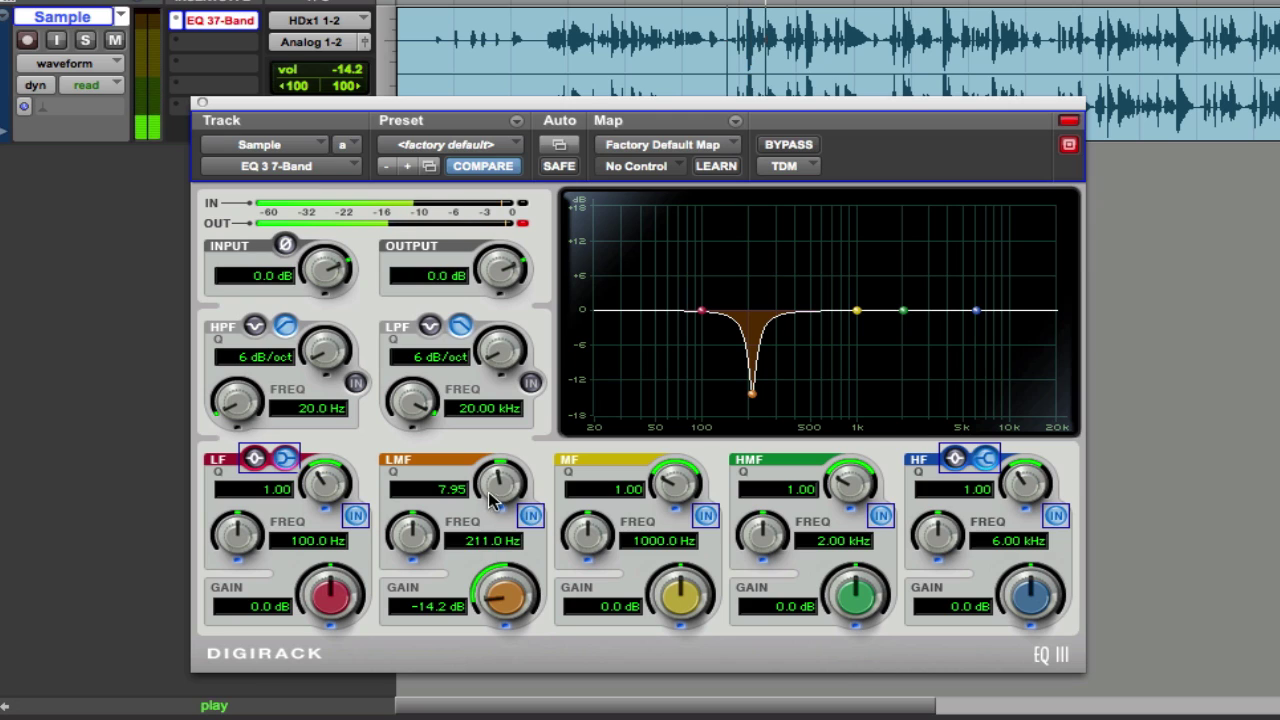
{"action": "left_click_drag", "start_coordinate": [500, 490], "coordinate": [500, 507]}
{"action": "left_click_drag", "start_coordinate": [478, 598], "coordinate": [487, 569]}
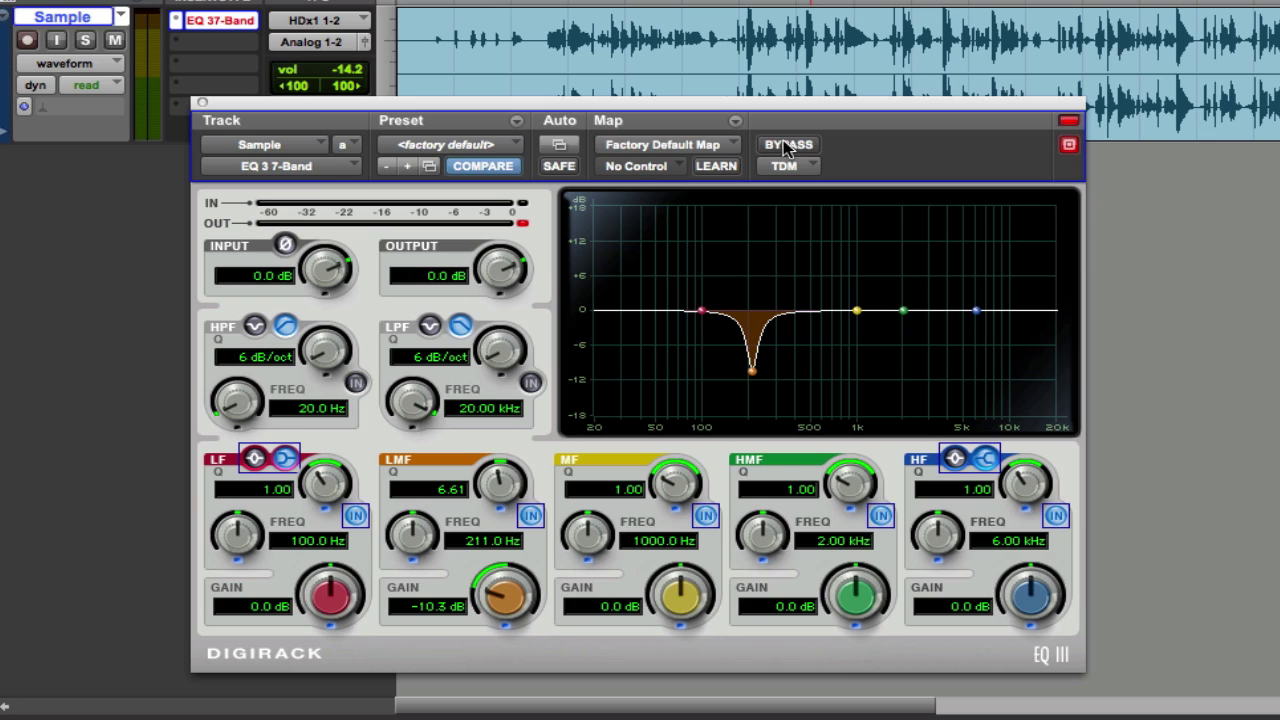
Step: Play the track and toggle the EQ bypass on and off to compare the sound with and without the LMF cut
{"action": "key", "text": "space"}
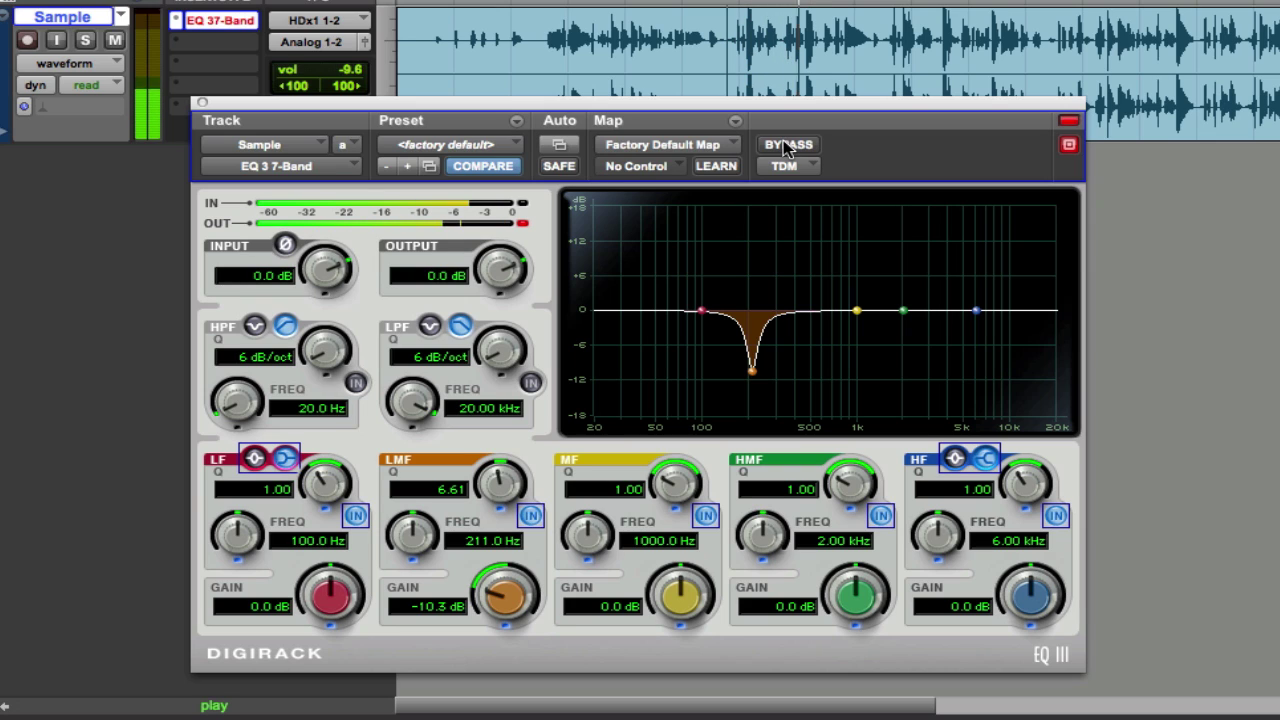
{"action": "left_click", "coordinate": [787, 146]}
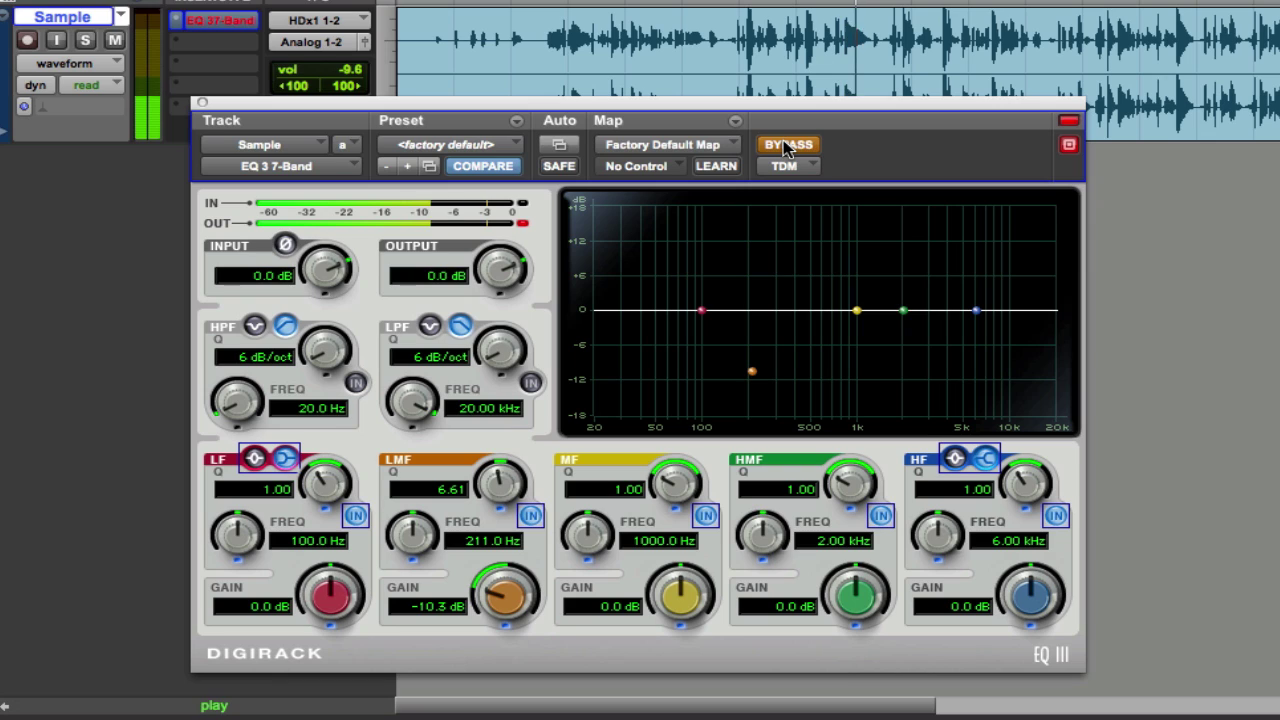
{"action": "left_click", "coordinate": [787, 146]}
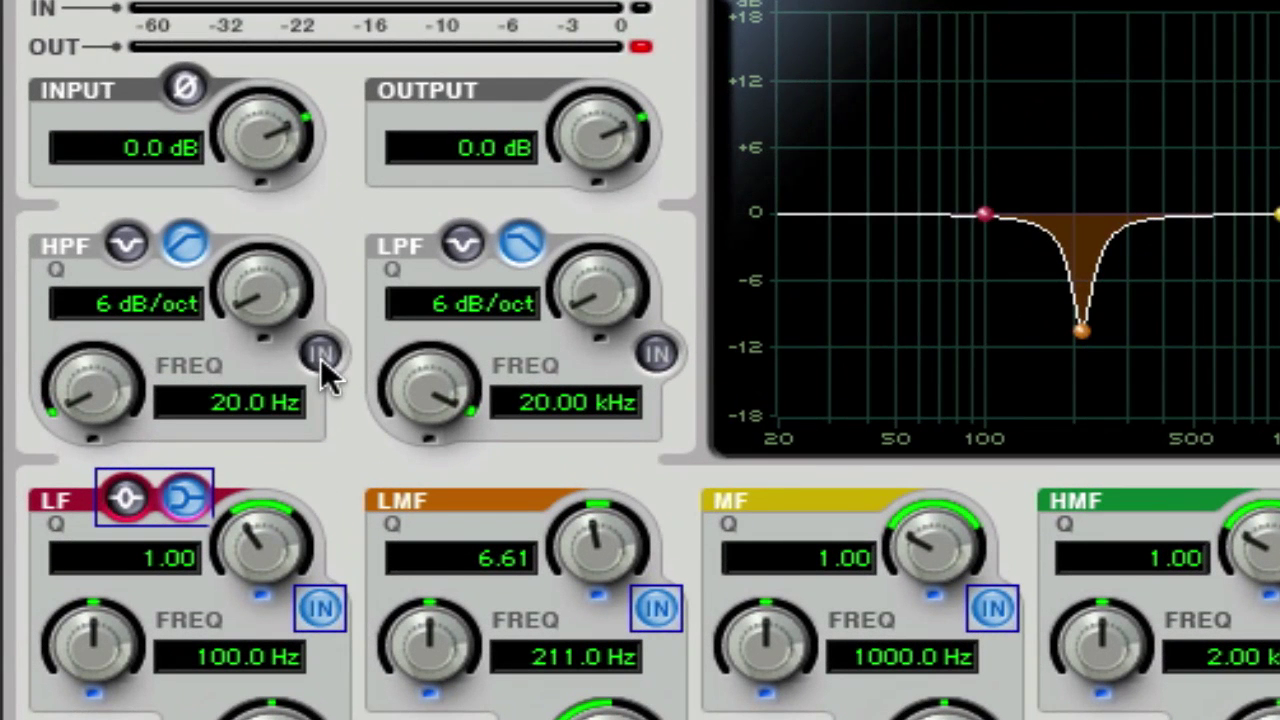
Step: Enable the high-pass filter with a 24 dB/oct slope and a frequency of about 86.6 Hz
{"action": "left_click", "coordinate": [355, 383]}
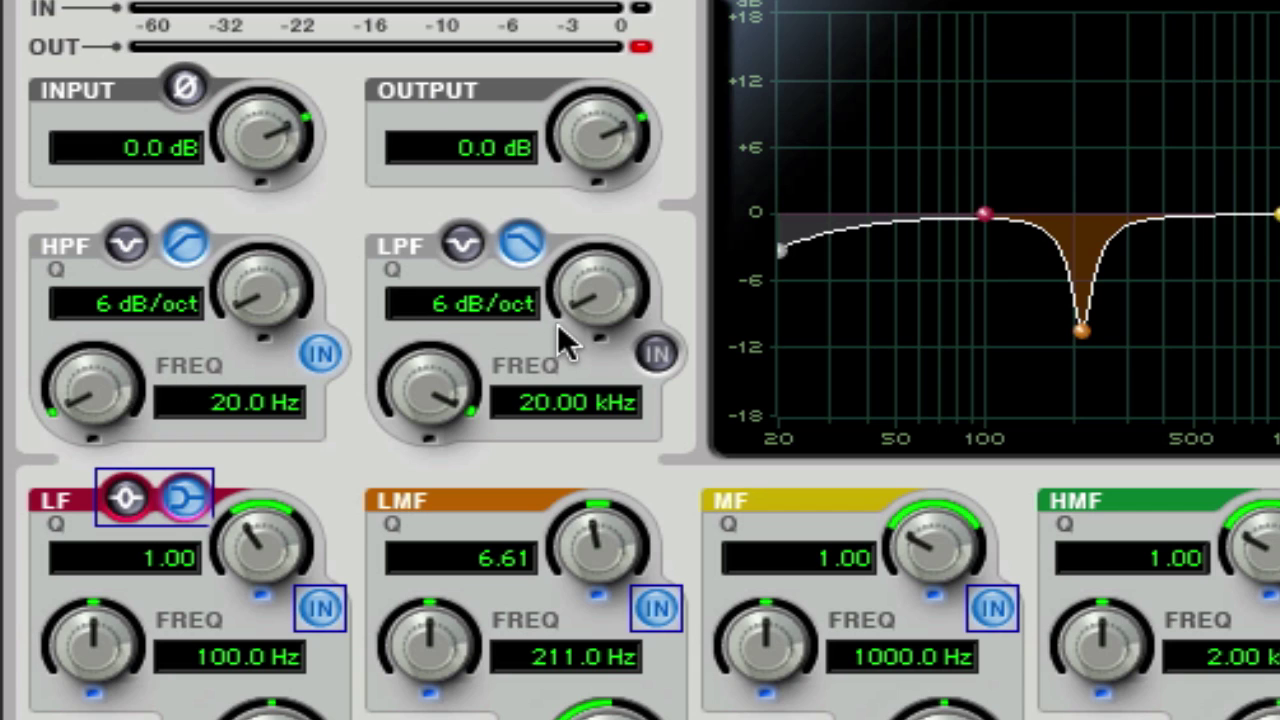
{"action": "left_click_drag", "start_coordinate": [259, 300], "coordinate": [268, 5]}
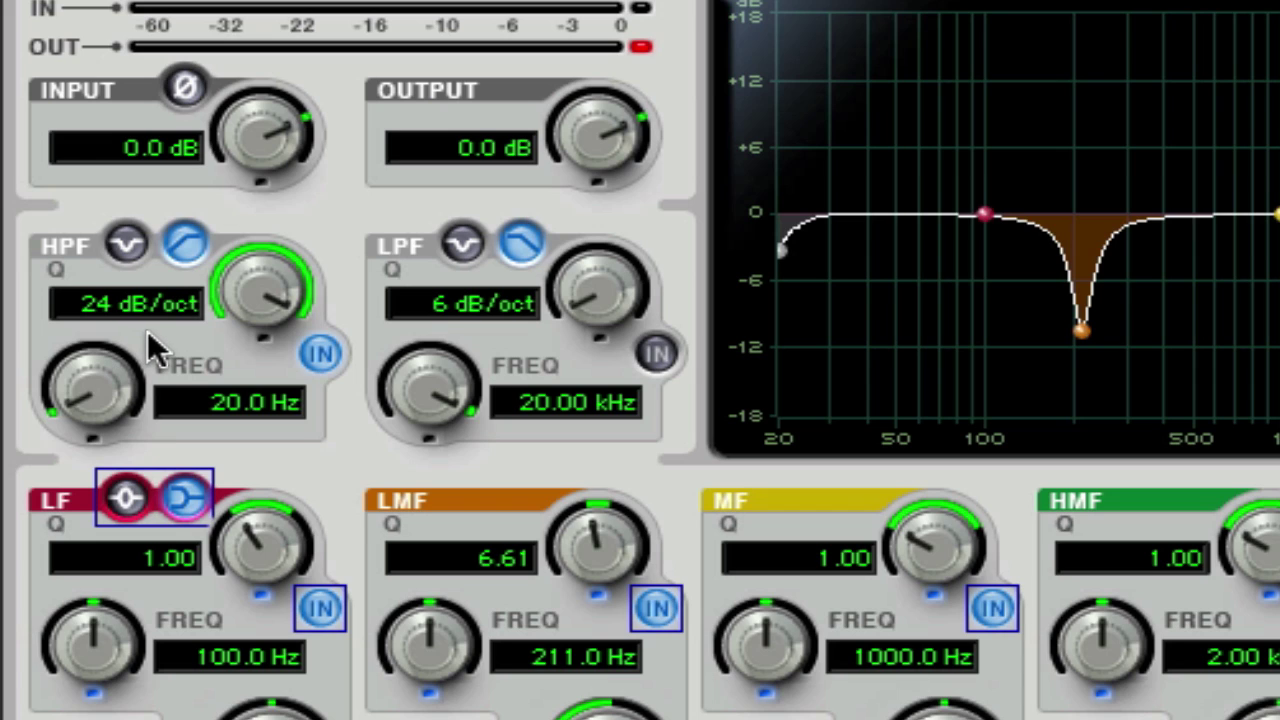
{"action": "left_click_drag", "start_coordinate": [76, 367], "coordinate": [68, 291]}
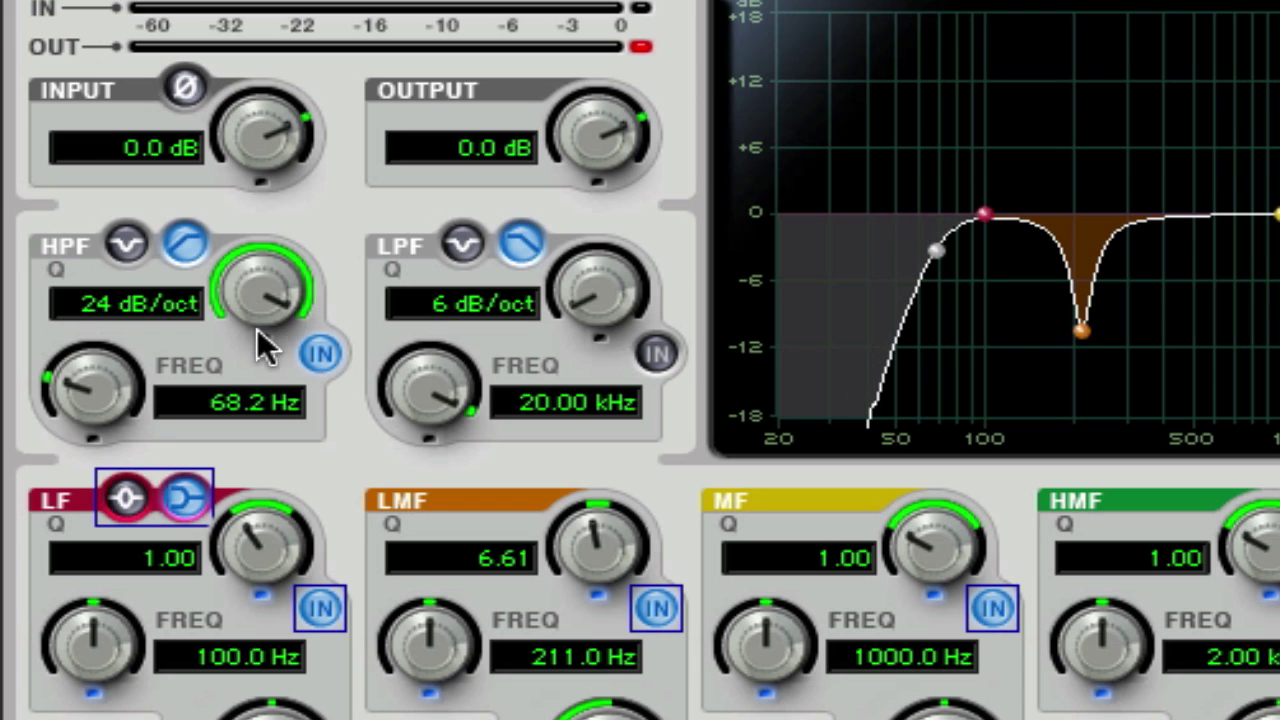
{"action": "left_click_drag", "start_coordinate": [256, 330], "coordinate": [277, 184]}
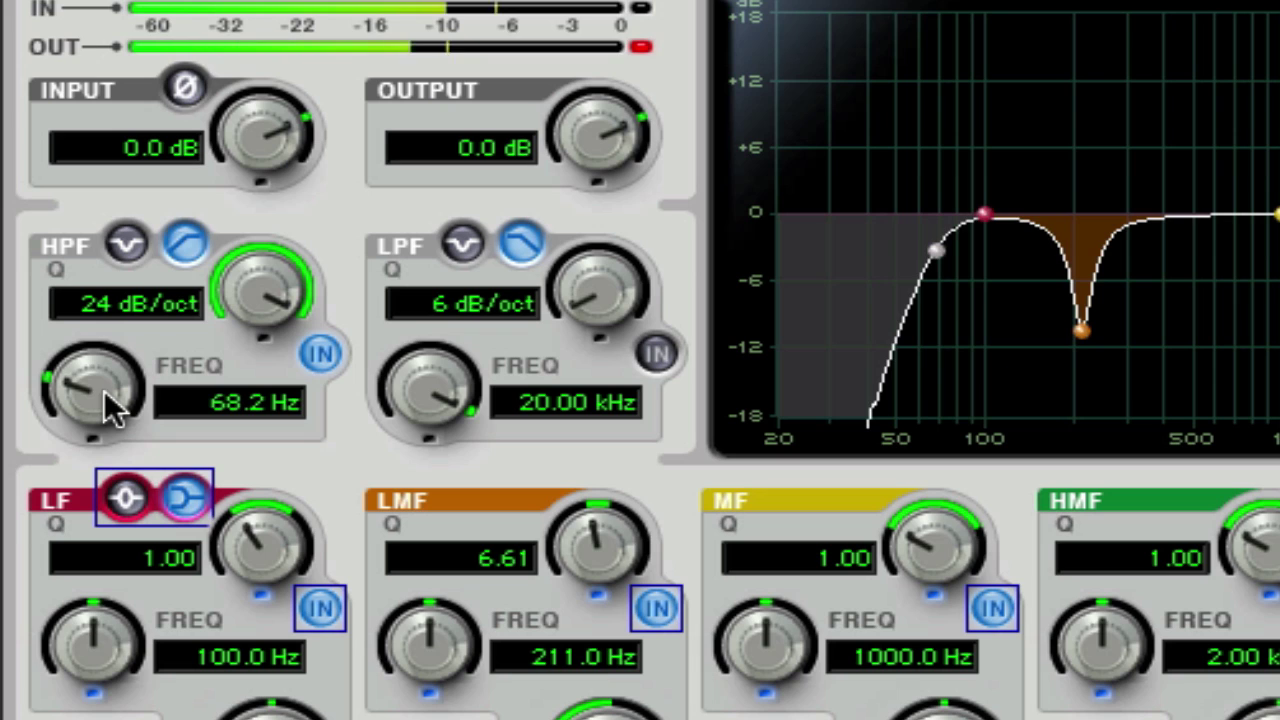
{"action": "mouse_move", "coordinate": [104, 390]}
{"action": "left_mouse_down"}
{"action": "mouse_move", "coordinate": [107, 300]}
{"action": "mouse_move", "coordinate": [110, 410]}
{"action": "mouse_move", "coordinate": [106, 355]}
{"action": "mouse_move", "coordinate": [108, 384]}
{"action": "left_mouse_up"}
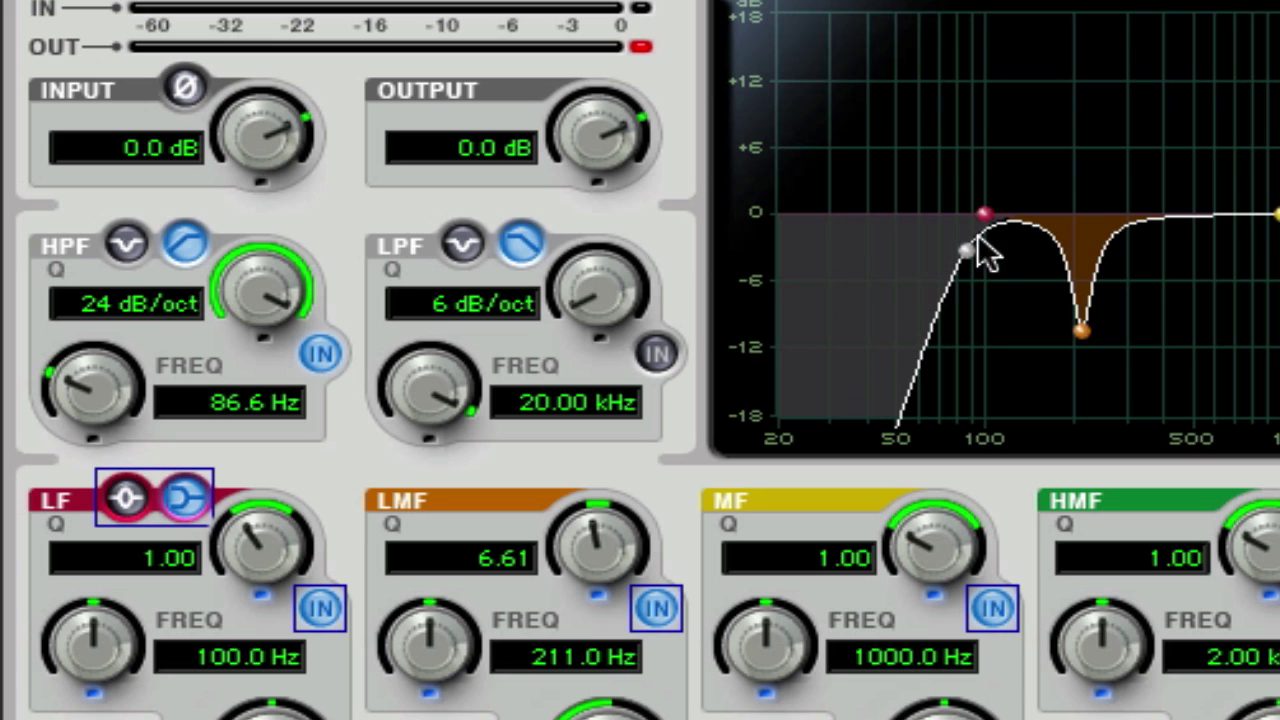
Step: Boost the LF band slightly at about 114 Hz and switch it from shelf to peak shape
{"action": "left_click_drag", "start_coordinate": [981, 220], "coordinate": [1000, 177]}
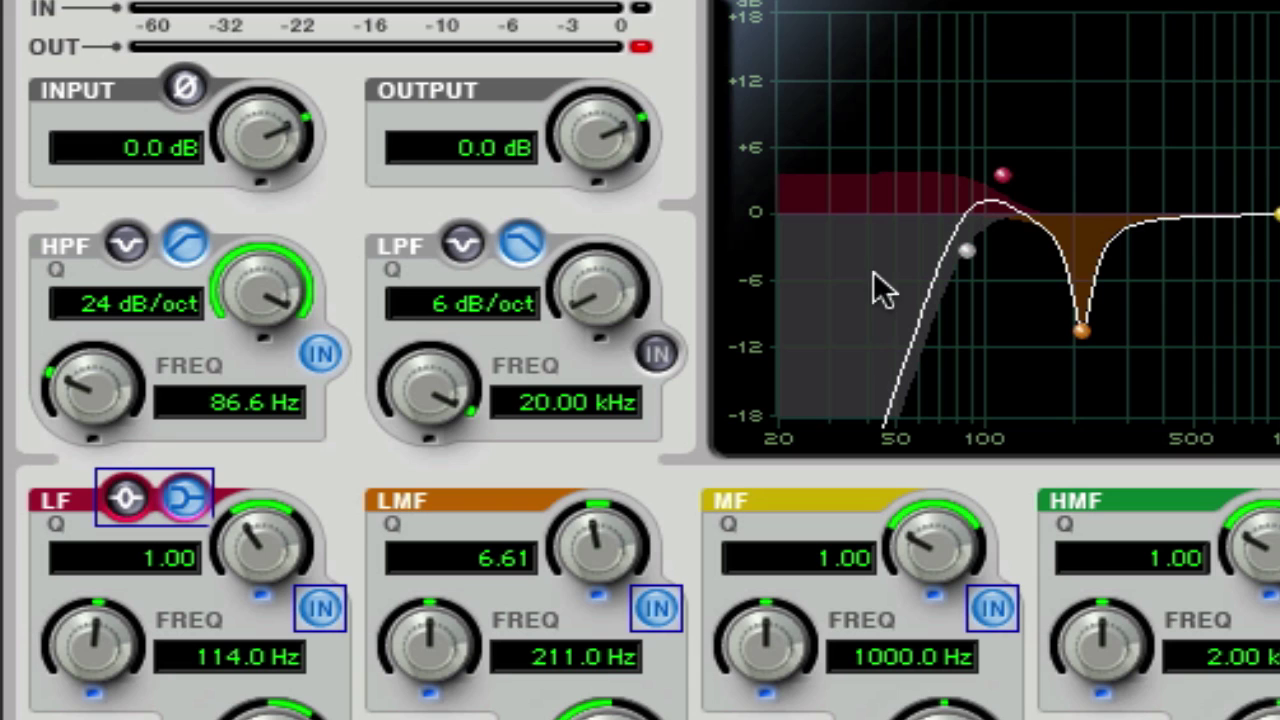
{"action": "left_click", "coordinate": [121, 495]}
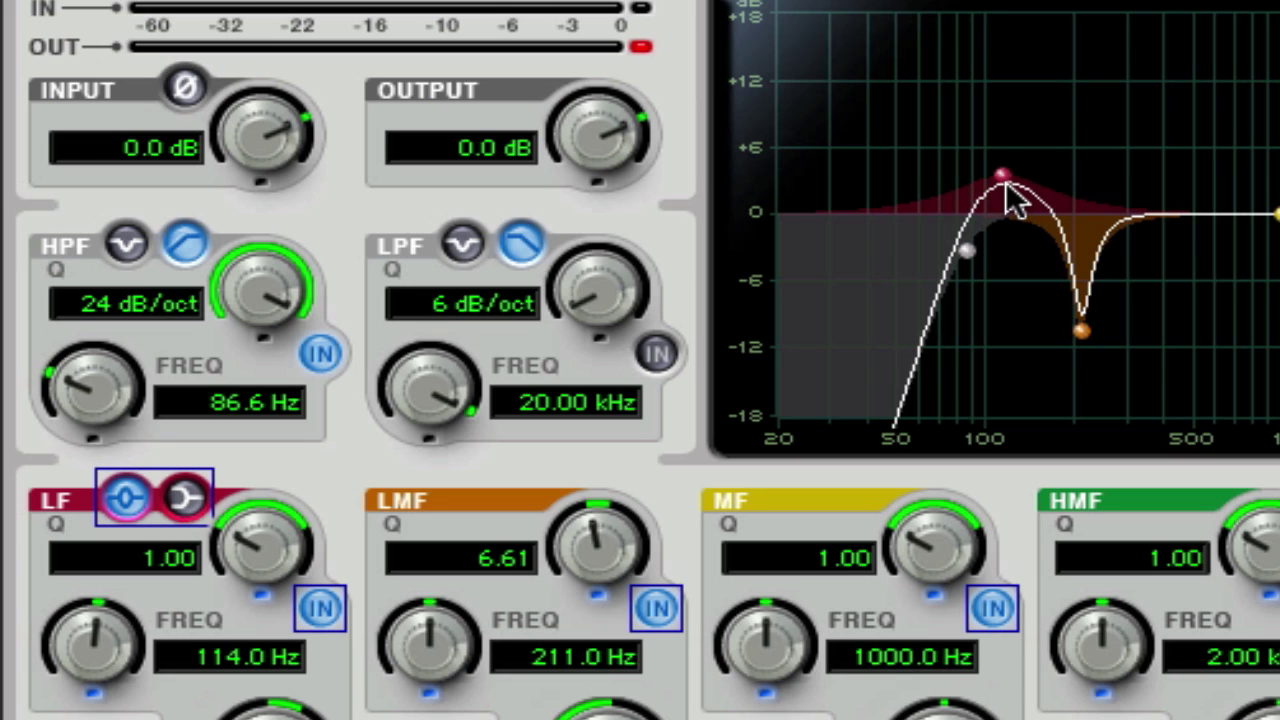
Step: Raise the LF peak boost to about 6.1 dB at 114 Hz and narrow its Q to about 1.86 while auditioning
{"action": "left_click_drag", "start_coordinate": [1012, 187], "coordinate": [1002, 142]}
{"action": "left_click_drag", "start_coordinate": [237, 586], "coordinate": [224, 493]}
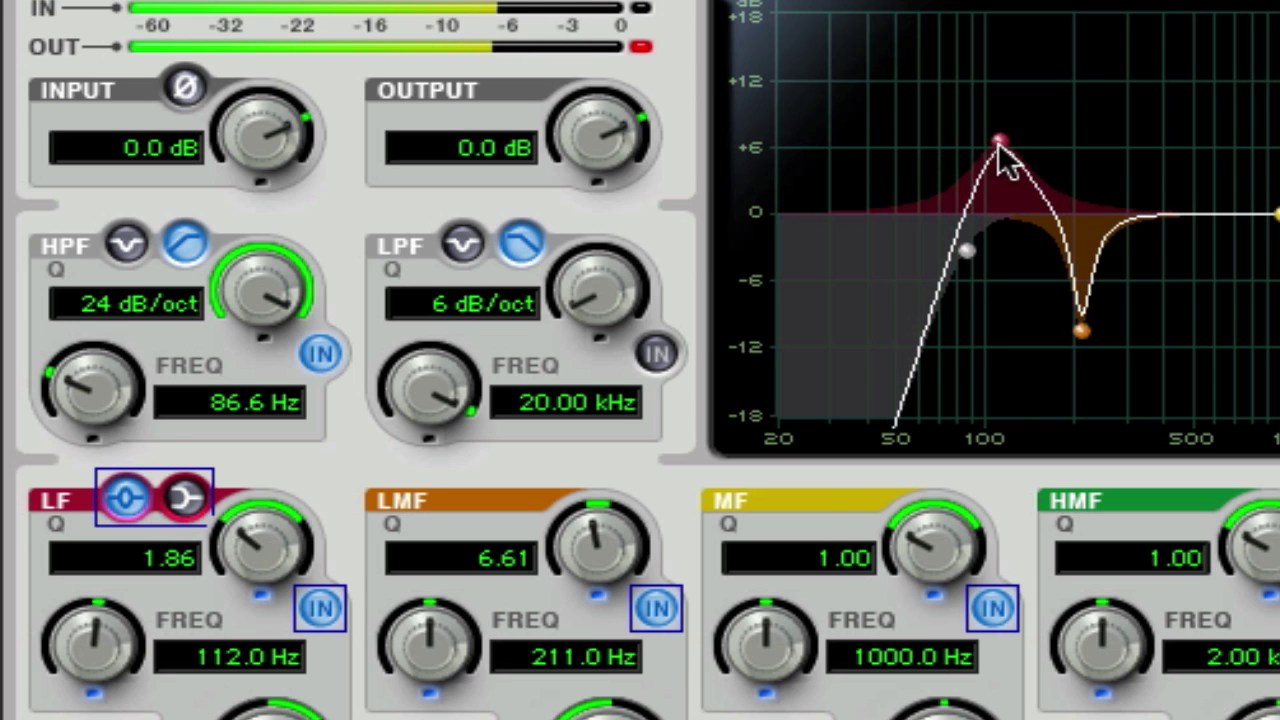
{"action": "mouse_move", "coordinate": [999, 143]}
{"action": "left_mouse_down"}
{"action": "mouse_move", "coordinate": [1049, 86]}
{"action": "mouse_move", "coordinate": [994, 90]}
{"action": "mouse_move", "coordinate": [980, 108]}
{"action": "mouse_move", "coordinate": [1005, 140]}
{"action": "left_mouse_up"}
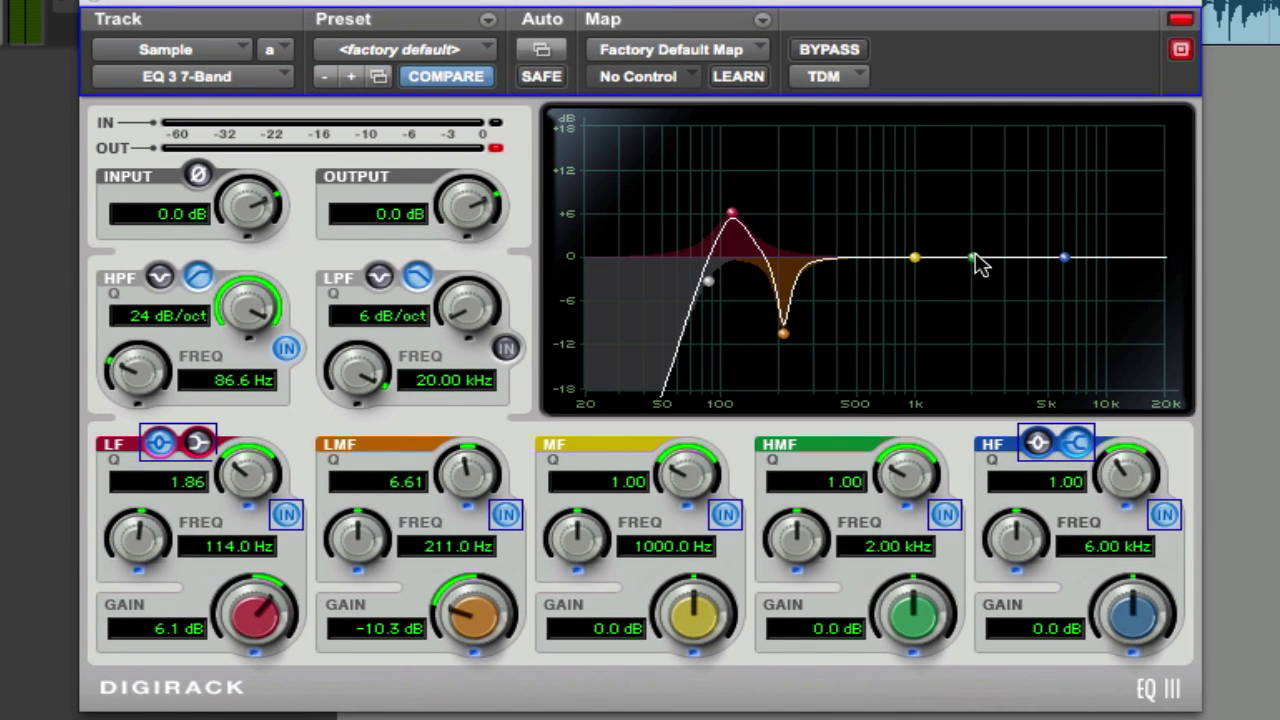
Step: Boost the HMF band about 8.8 dB at 2.31 kHz during playback, and try an HF shelf cut before resetting its gain to 0 dB
{"action": "key", "text": "space"}
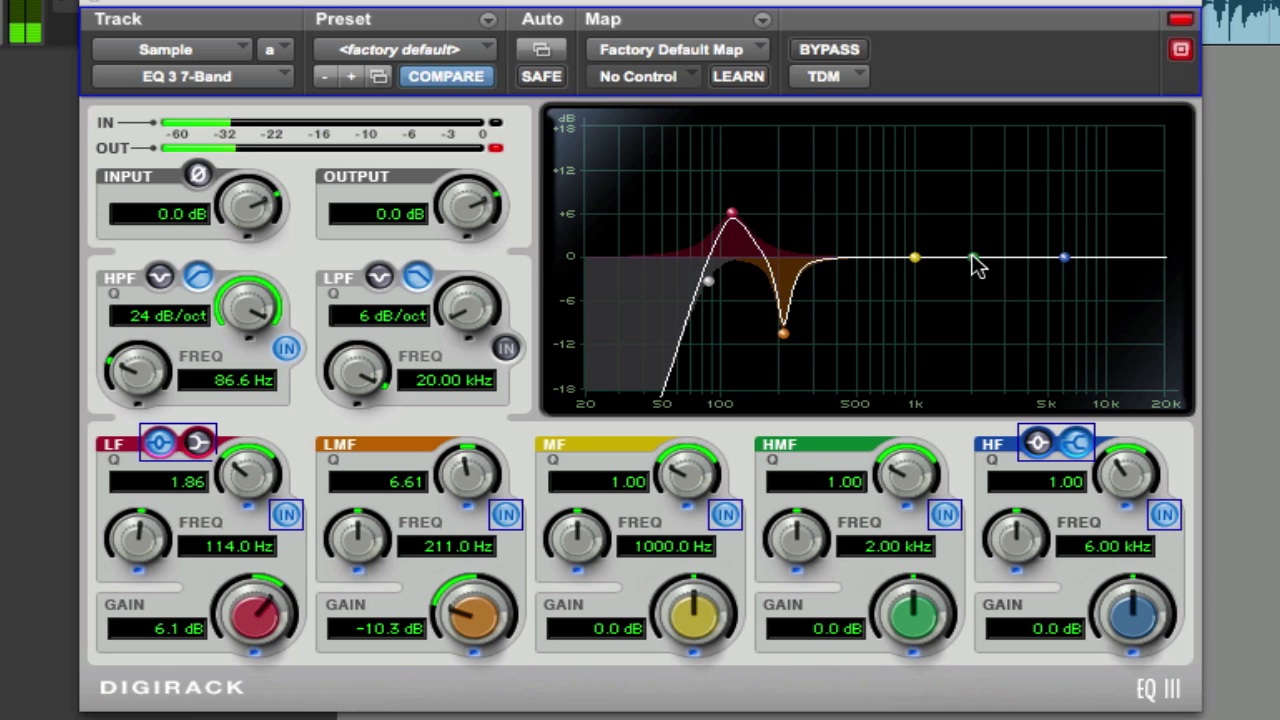
{"action": "left_click_drag", "start_coordinate": [977, 265], "coordinate": [985, 197]}
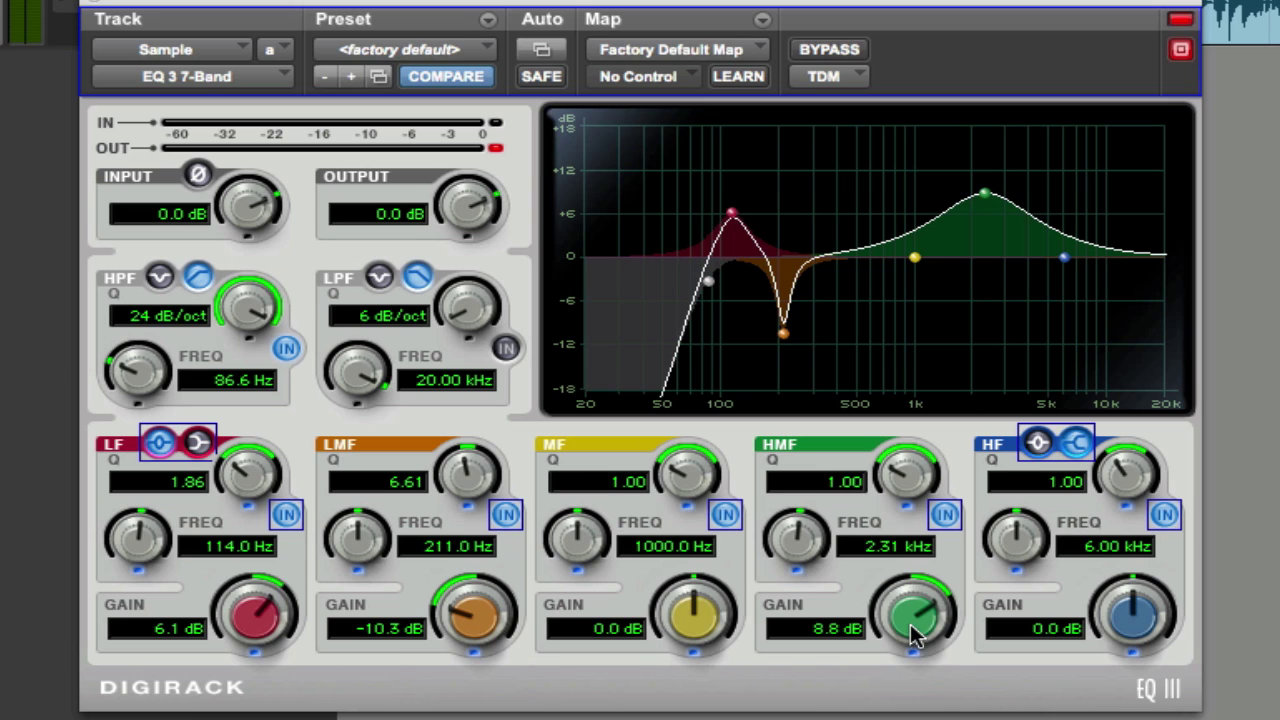
{"action": "mouse_move", "coordinate": [1148, 640]}
{"action": "left_mouse_down"}
{"action": "mouse_move", "coordinate": [1129, 614]}
{"action": "mouse_move", "coordinate": [1129, 434]}
{"action": "mouse_move", "coordinate": [1134, 719]}
{"action": "mouse_move", "coordinate": [1138, 622]}
{"action": "left_mouse_up"}
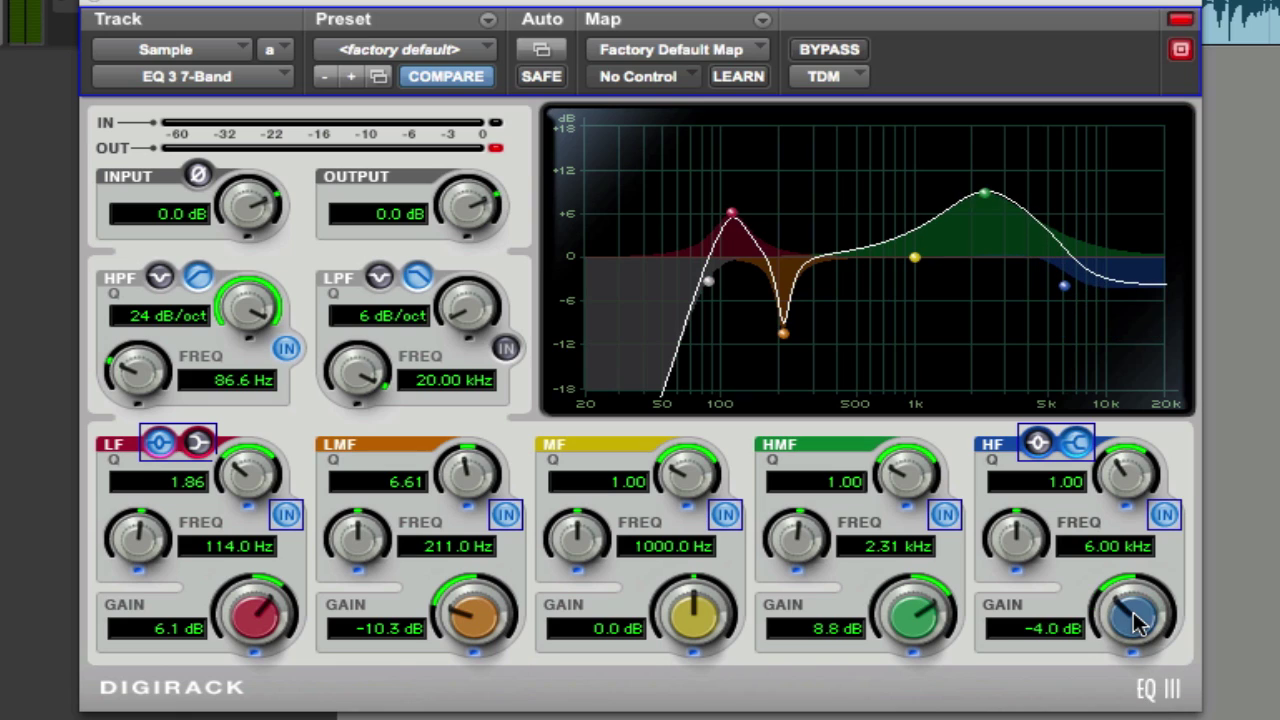
{"action": "left_click", "coordinate": [1138, 620], "text": "alt"}
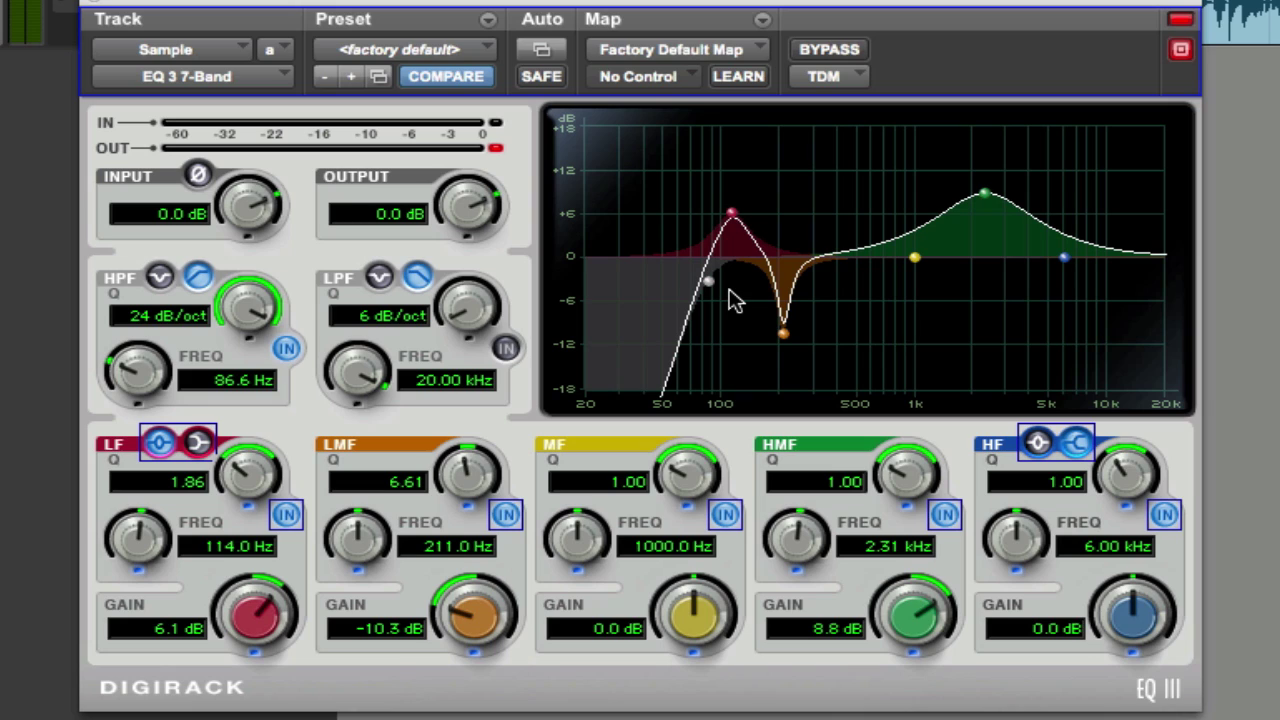
Step: Lower the EQ's output level to about -2.7 dB during playback and clear the output clip indicator
{"action": "left_click", "coordinate": [494, 148]}
{"action": "key", "text": "space"}
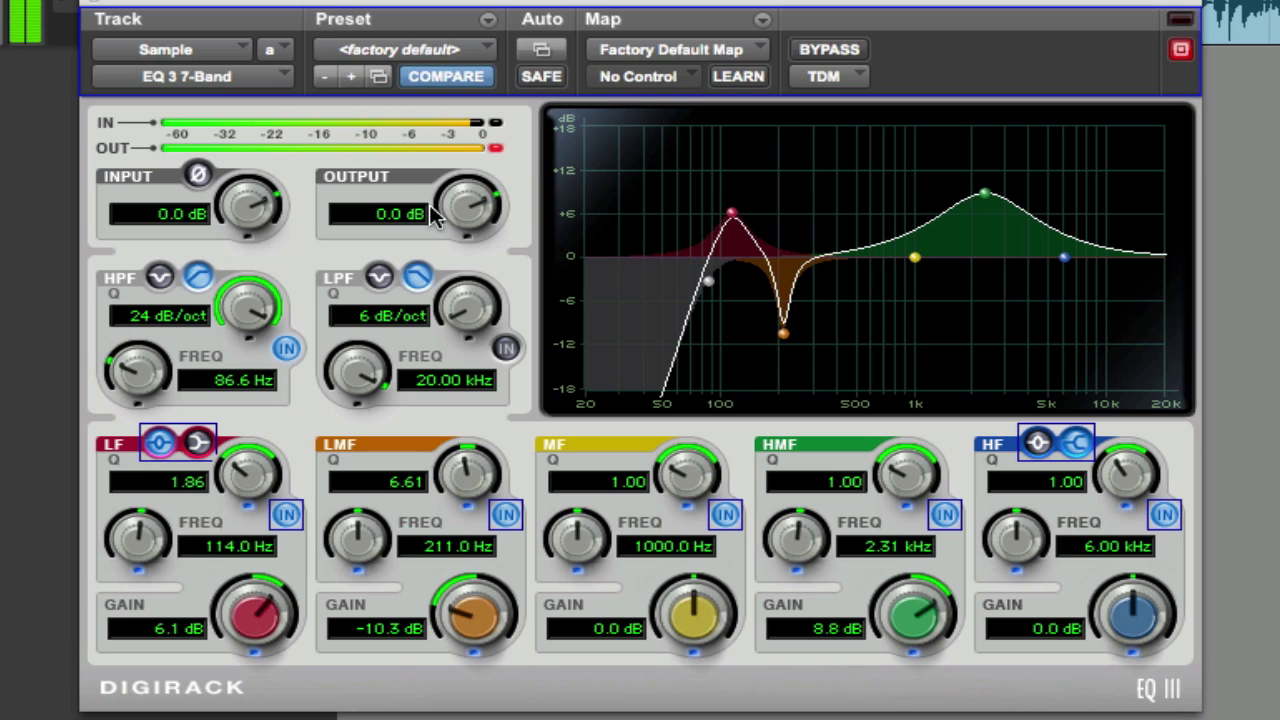
{"action": "left_click_drag", "start_coordinate": [466, 210], "coordinate": [473, 234]}
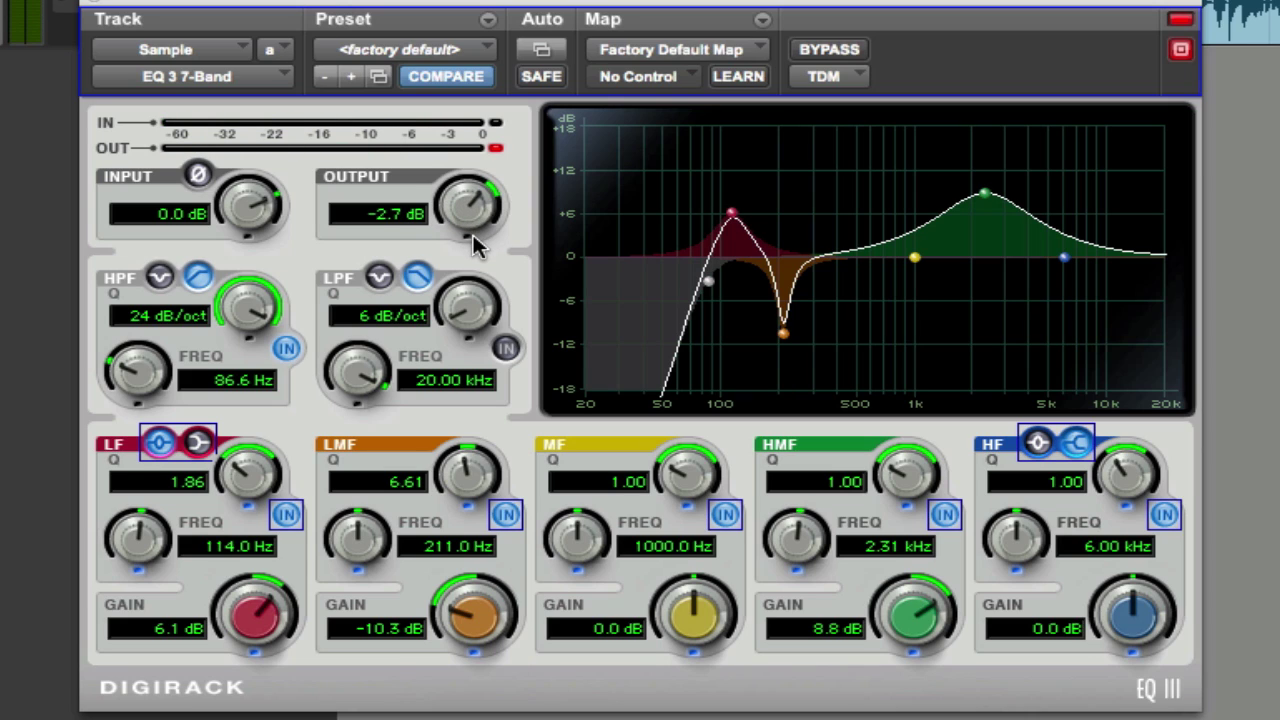
{"action": "left_click", "coordinate": [495, 148]}
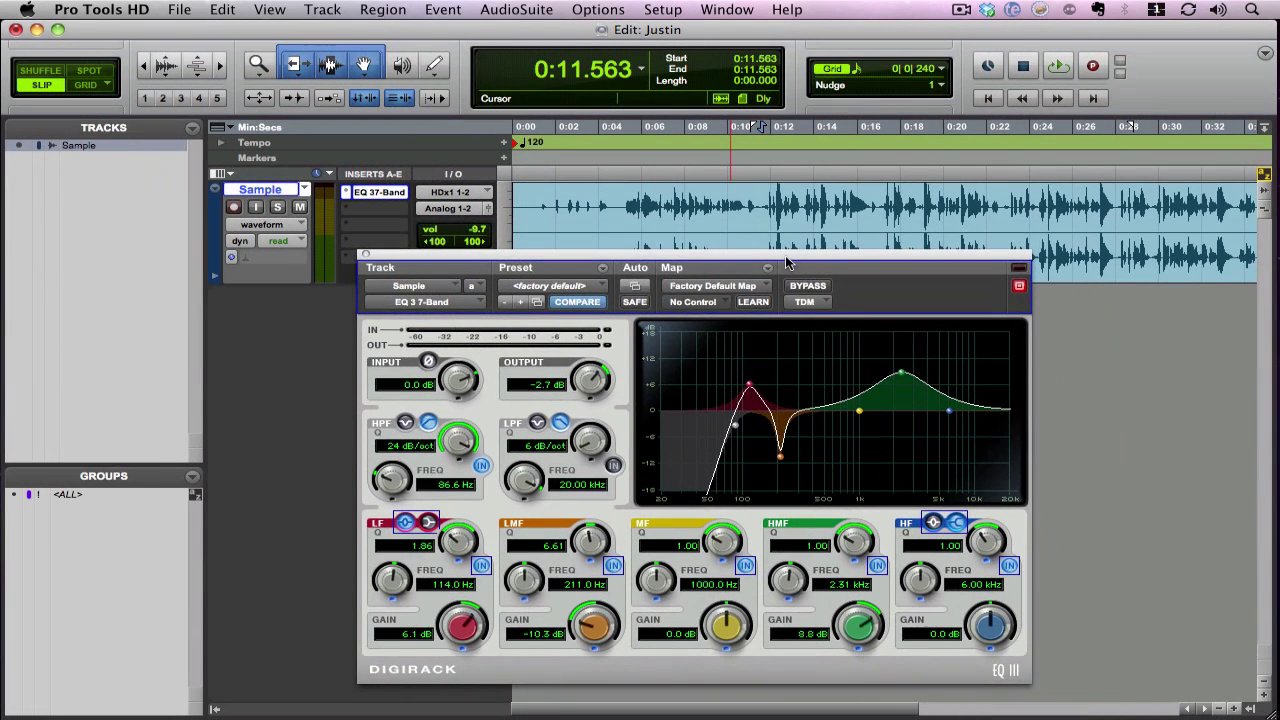
Step: Move the EQ window higher, then play the track and toggle the bypass to compare the full EQ with the original sound
{"action": "left_click_drag", "start_coordinate": [802, 252], "coordinate": [799, 146]}
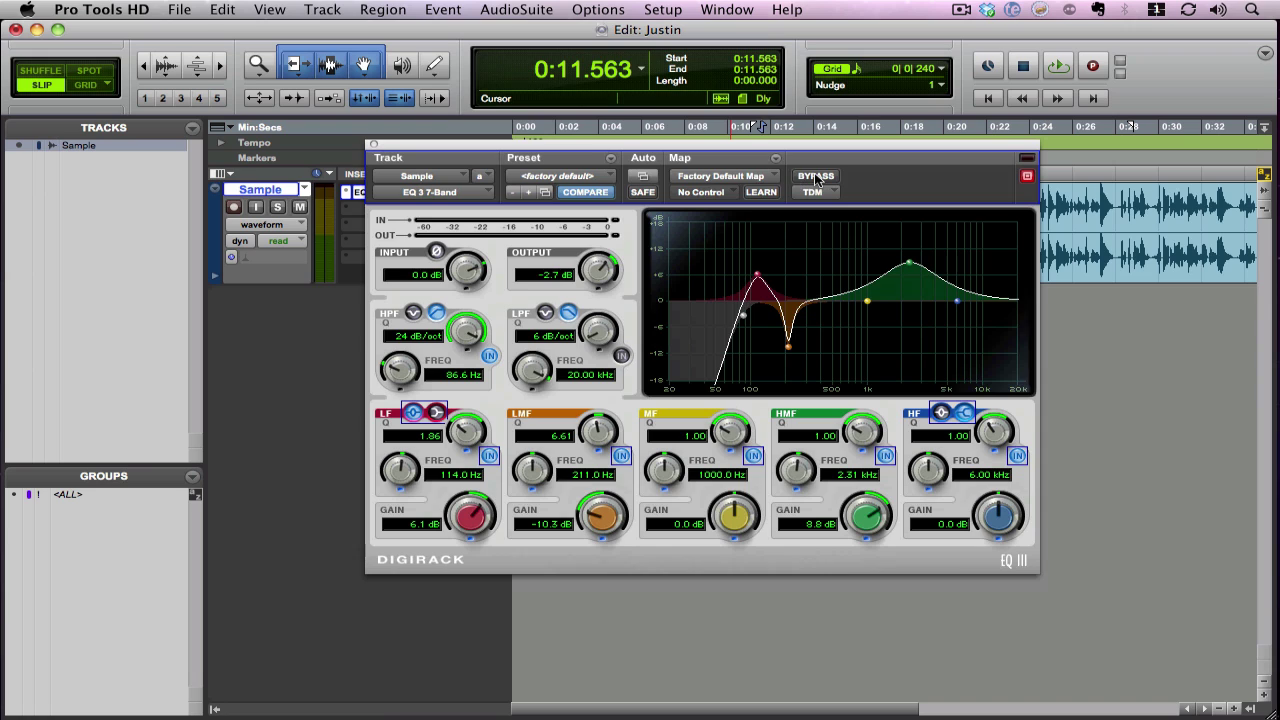
{"action": "key", "text": "space"}
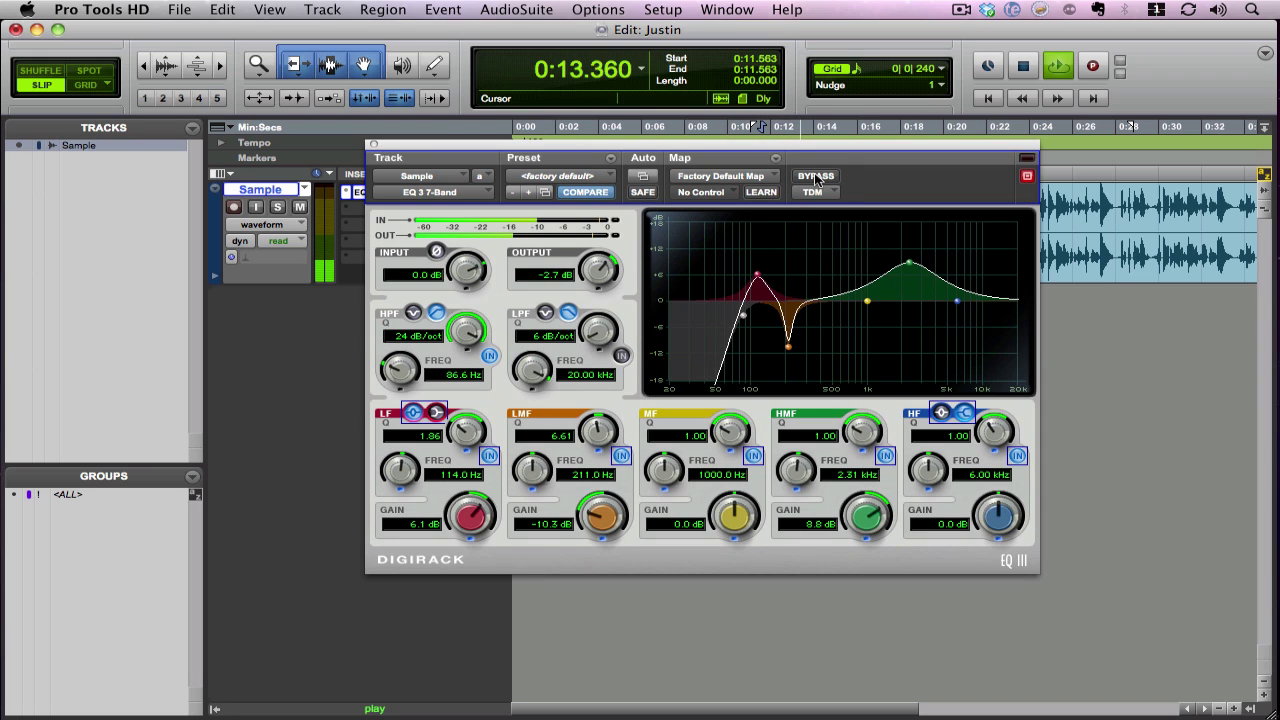
{"action": "left_click", "coordinate": [816, 176]}
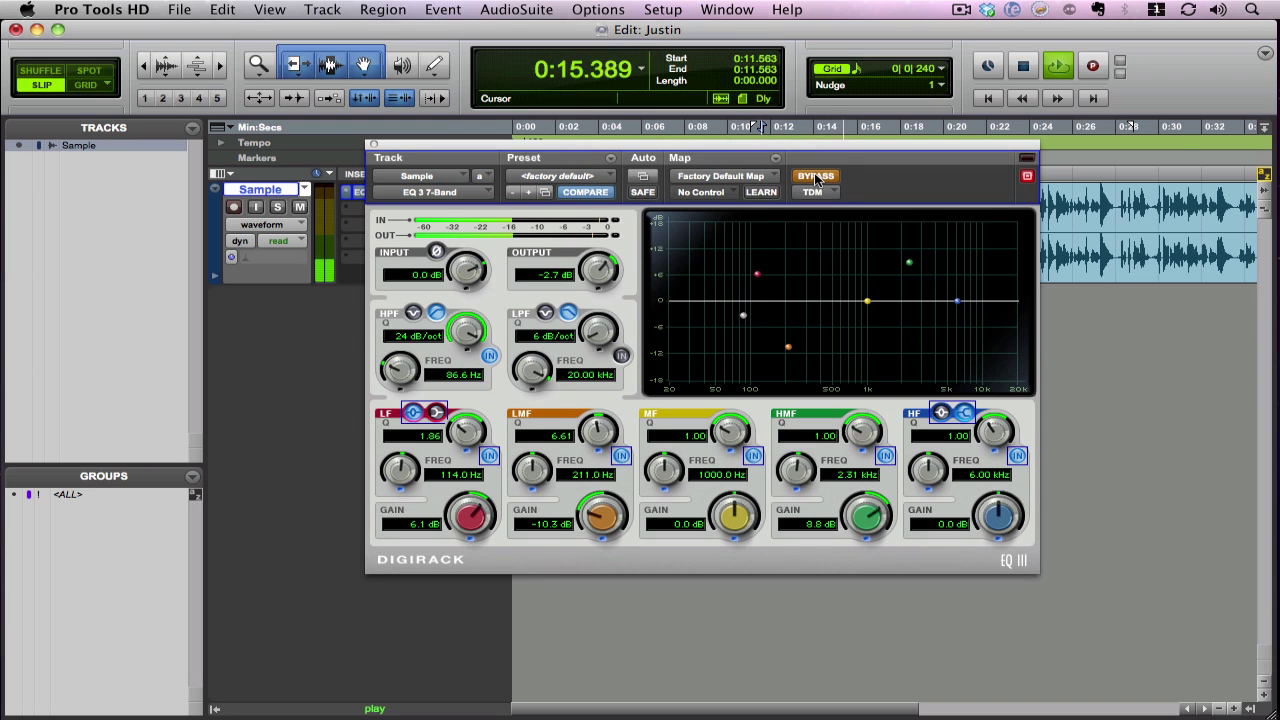
{"action": "left_click", "coordinate": [816, 176]}
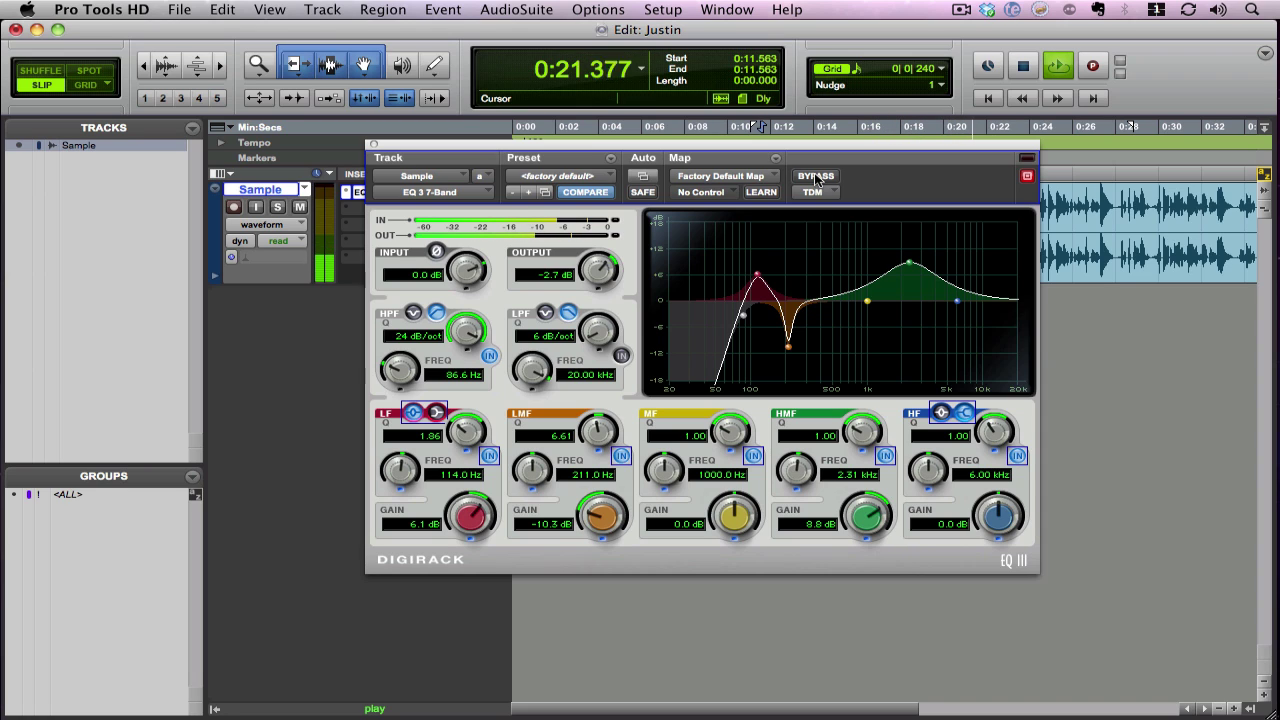
{"action": "key", "text": "space"}
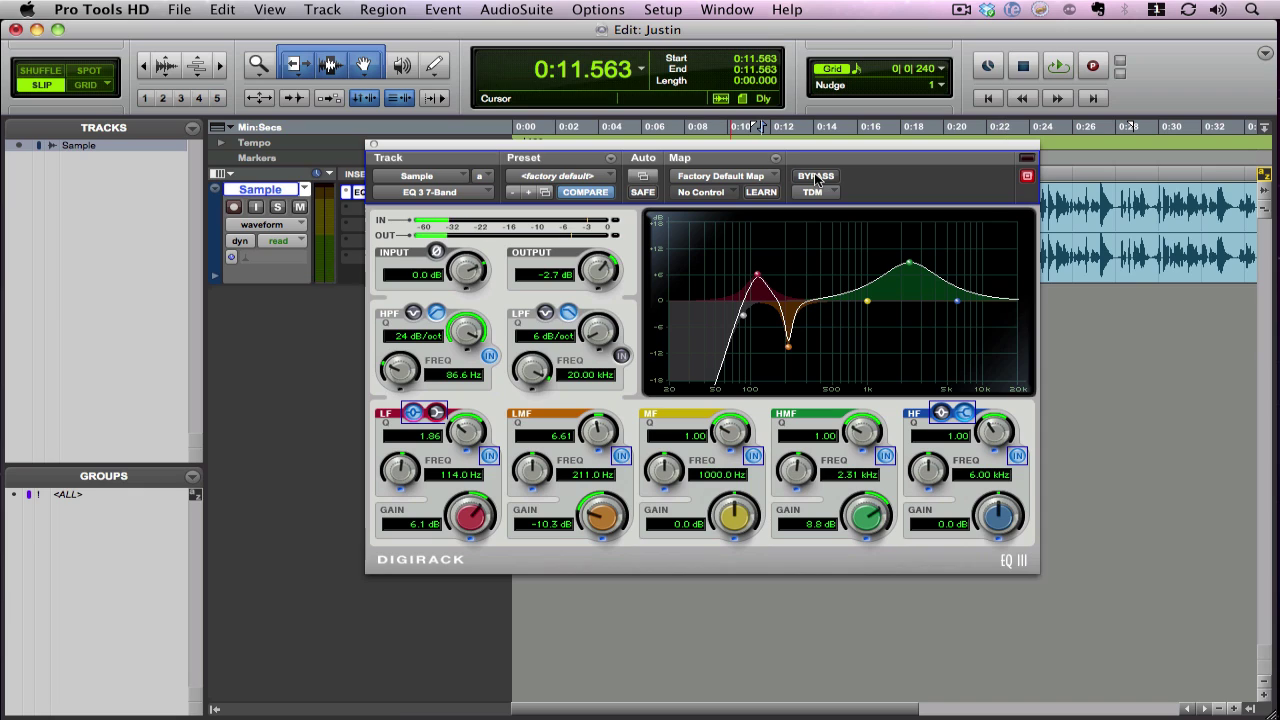